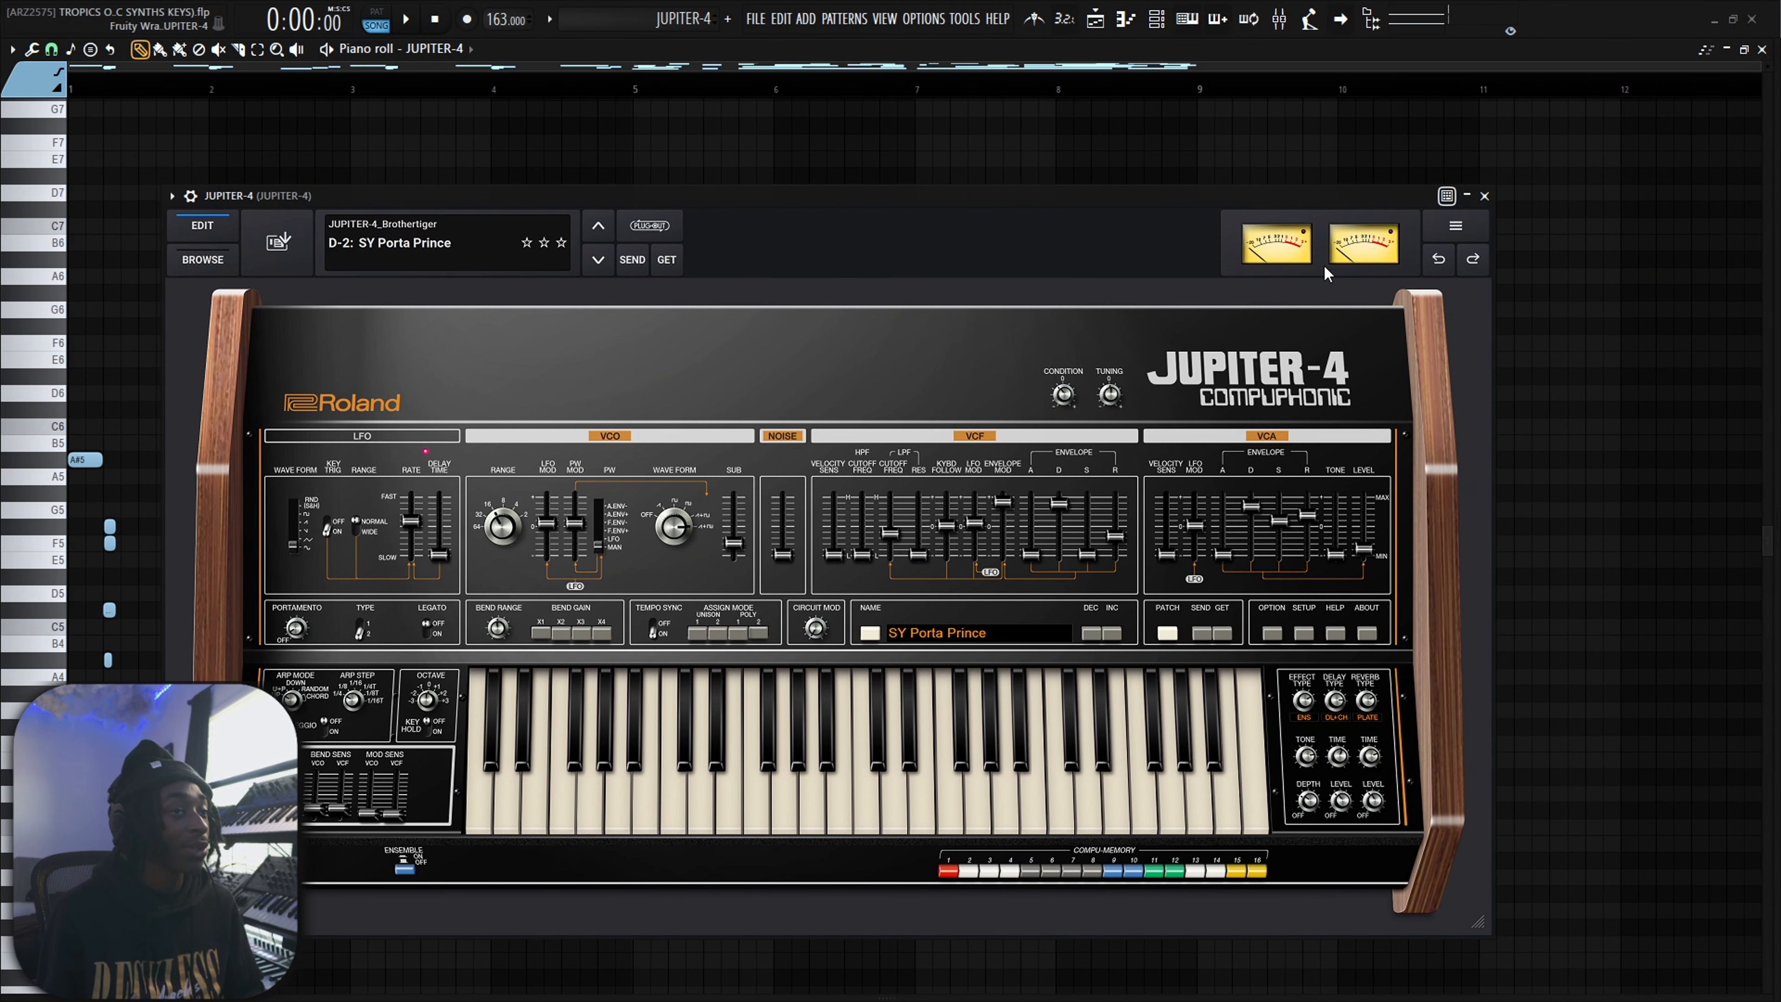
# Close the JUPITER-4 synth window and look over its pattern notes across bars 1 to 8 in the piano roll
pyautogui.click(1485, 196)
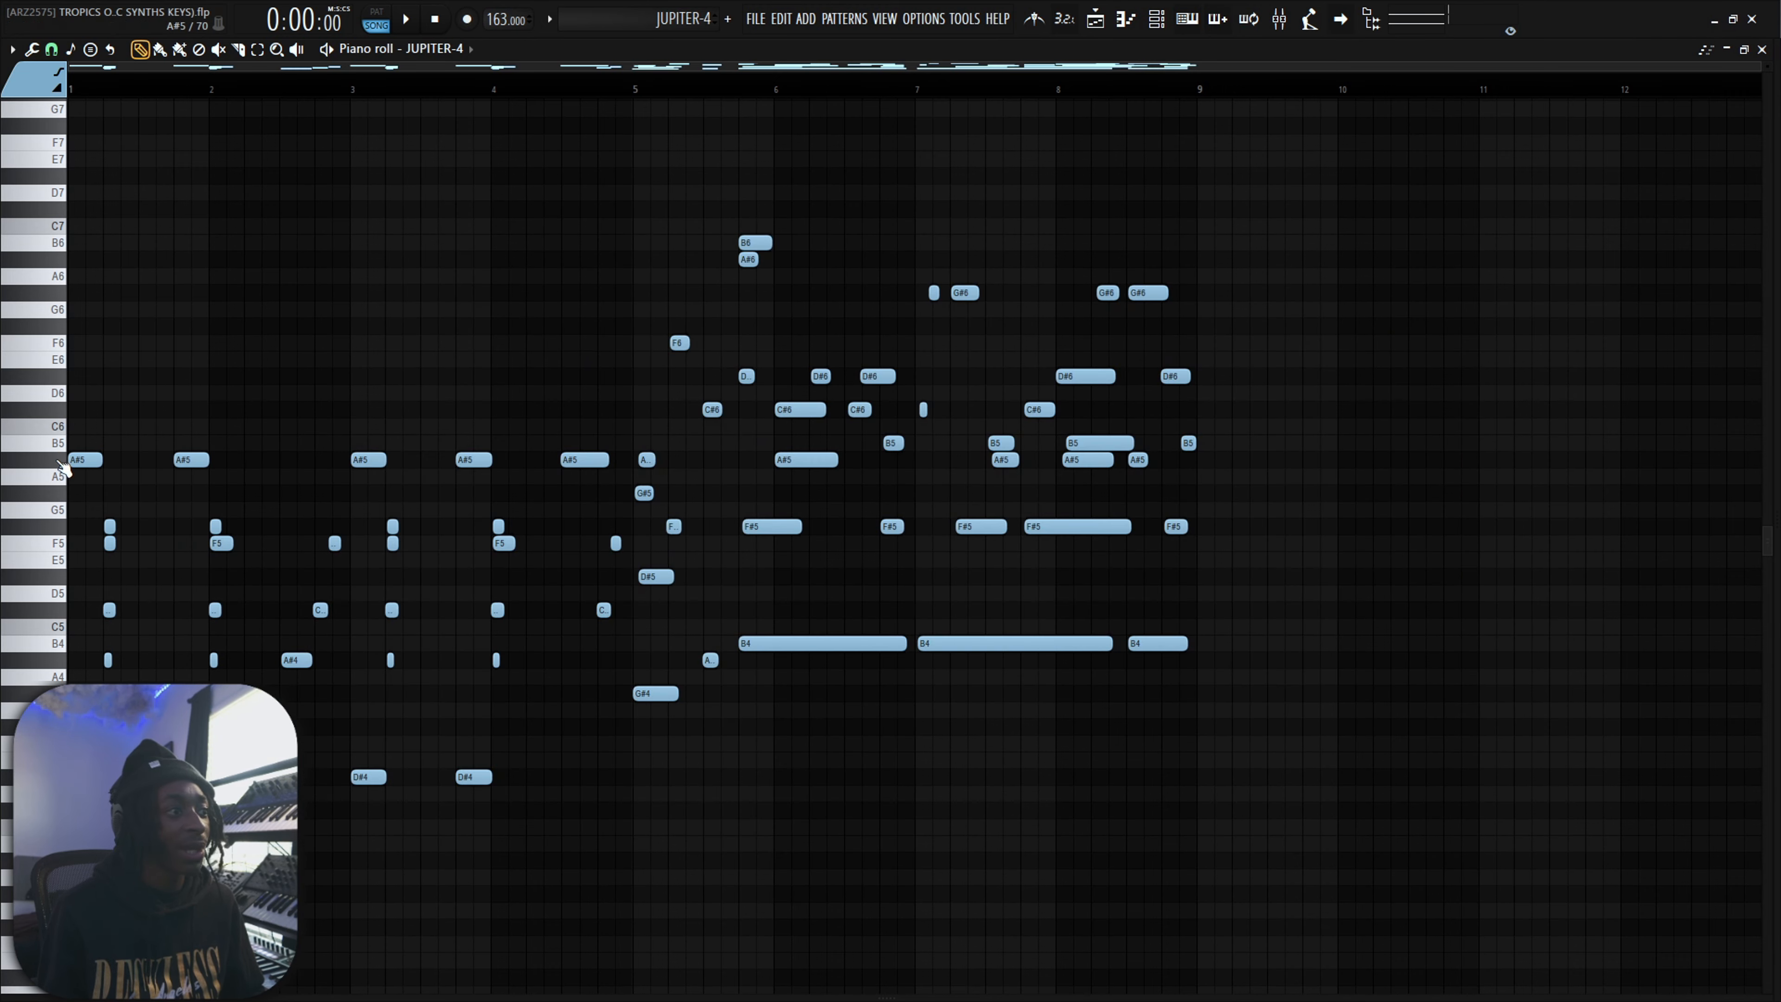
pyautogui.scroll(4, 70, 459)
pyautogui.moveTo(387, 70); pyautogui.dragTo(146, 97)
pyautogui.scroll(-3, 505, 342)
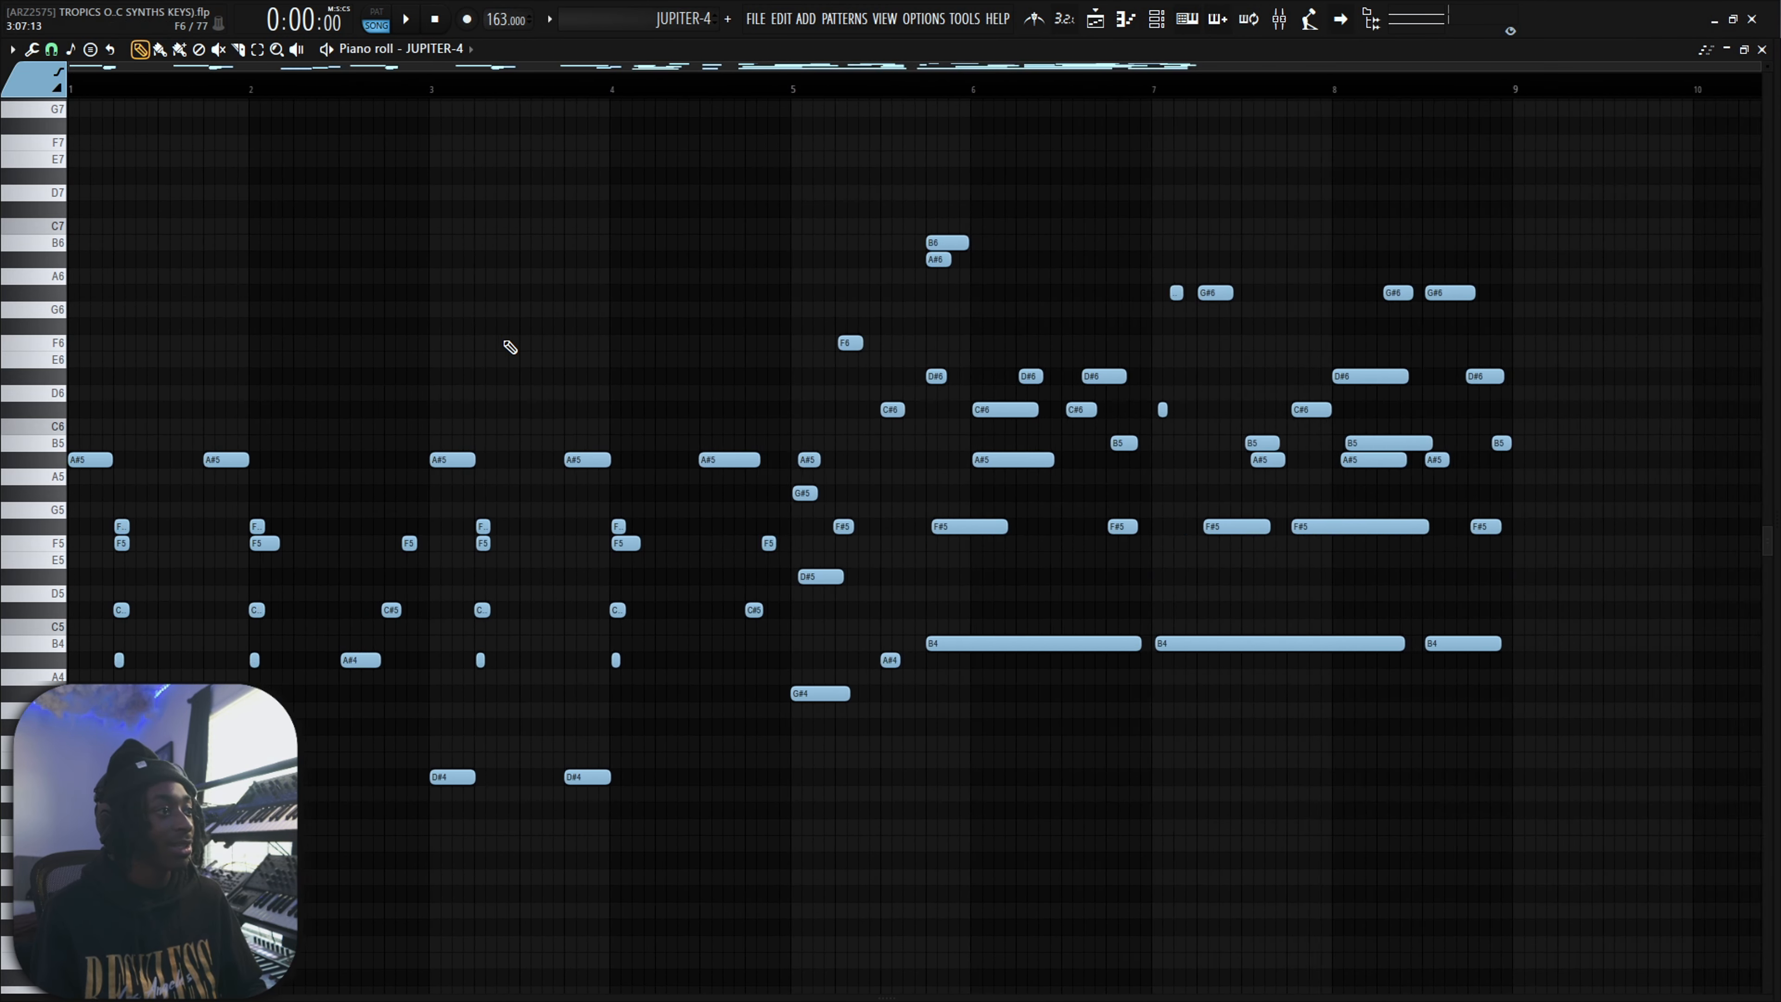
pyautogui.scroll(-1, 510, 347)
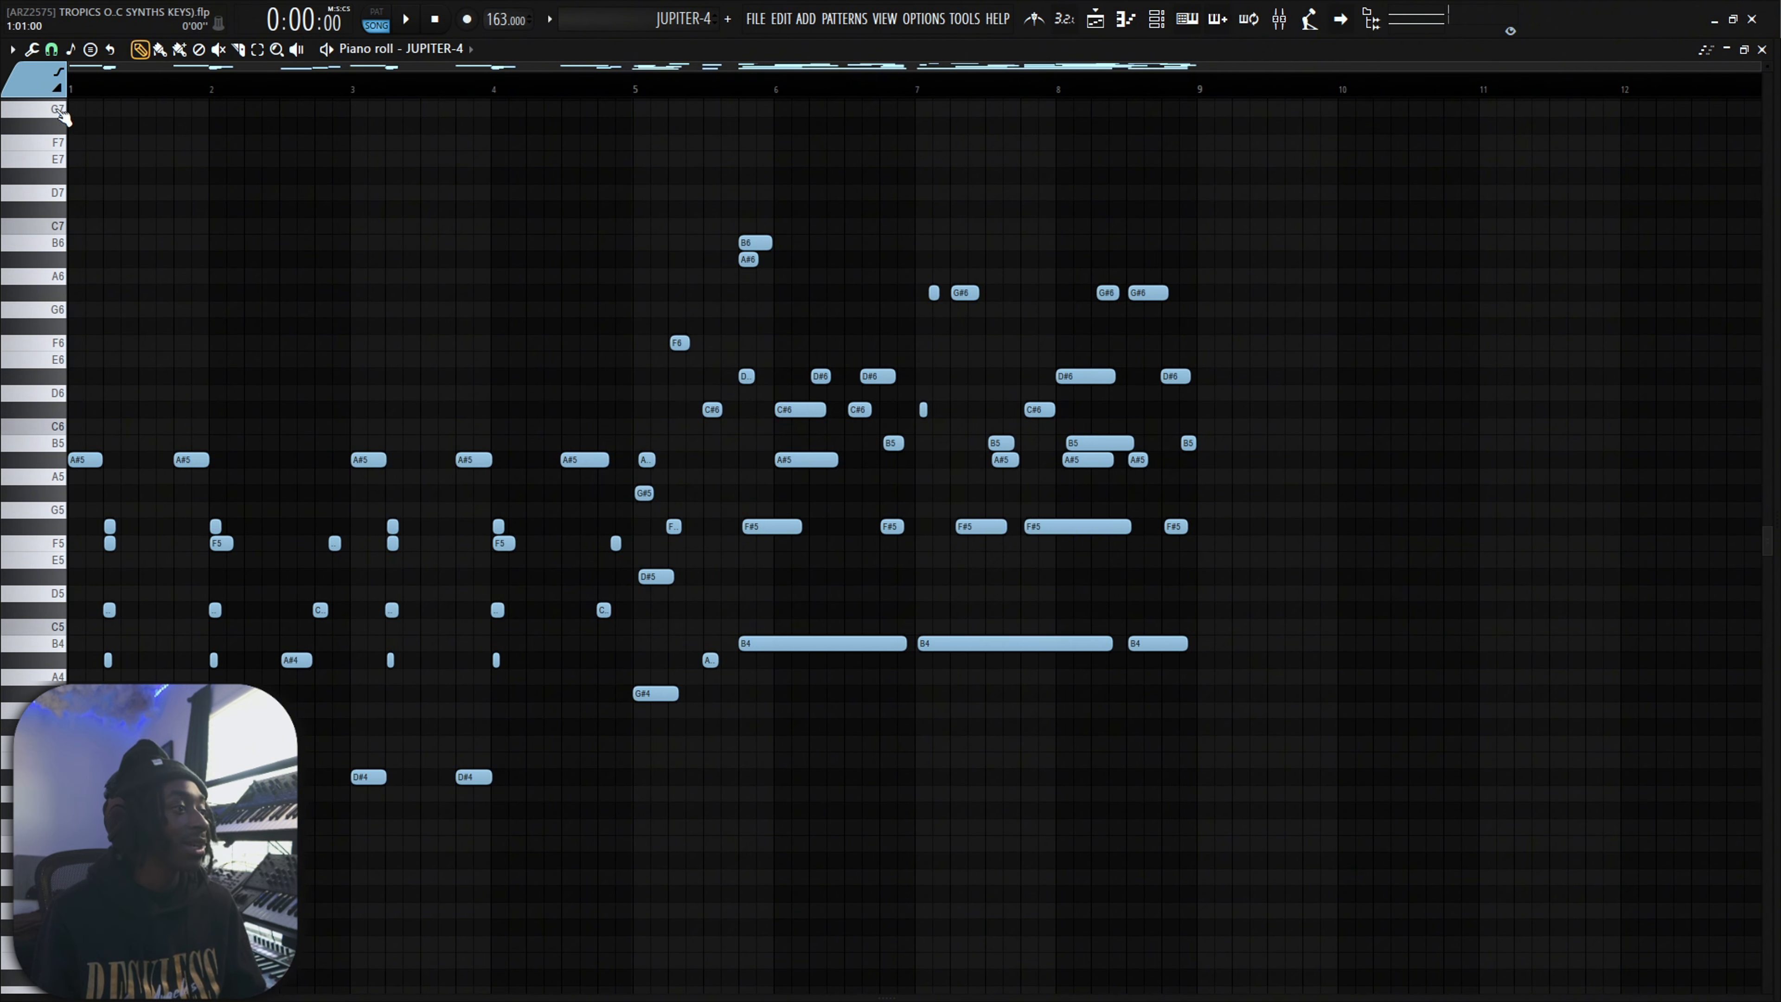
# Play the JUPITER-4 pattern from bar 1 through bar 8, following the notes, and stop playback at the end
pyautogui.scroll(4, 119, 727)
pyautogui.press('space')
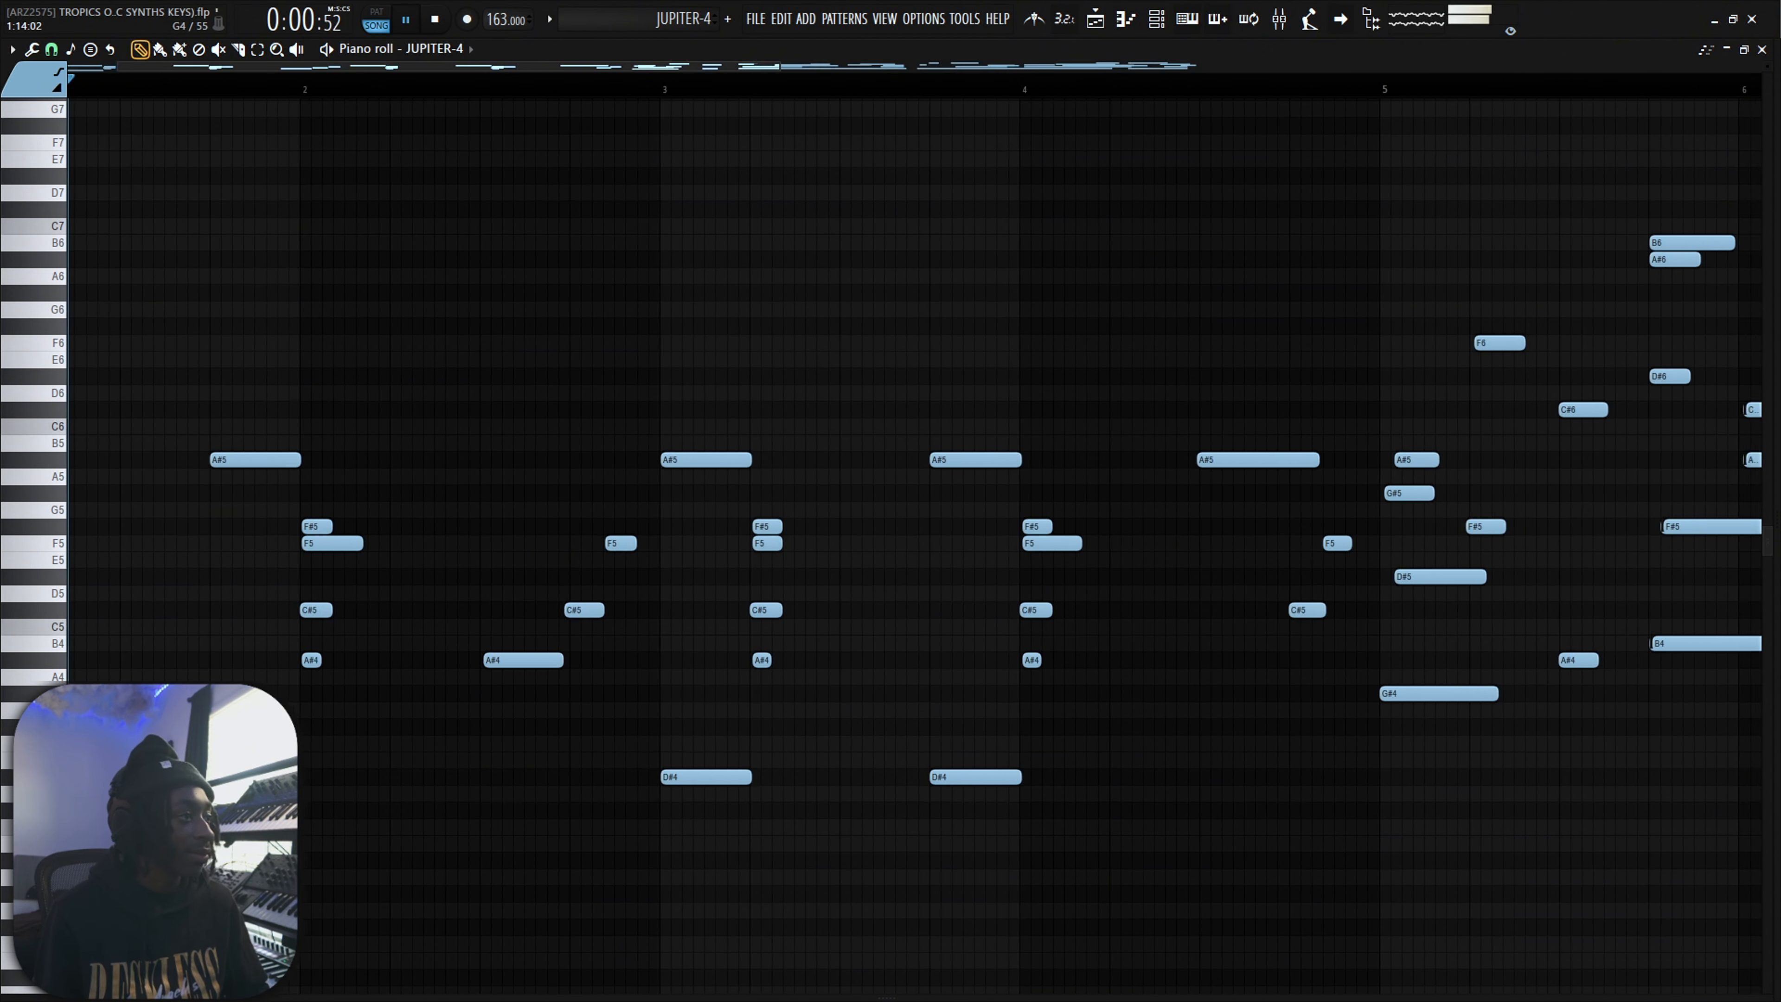
pyautogui.scroll(-3, 302, 684)
pyautogui.scroll(-4, 351, 694)
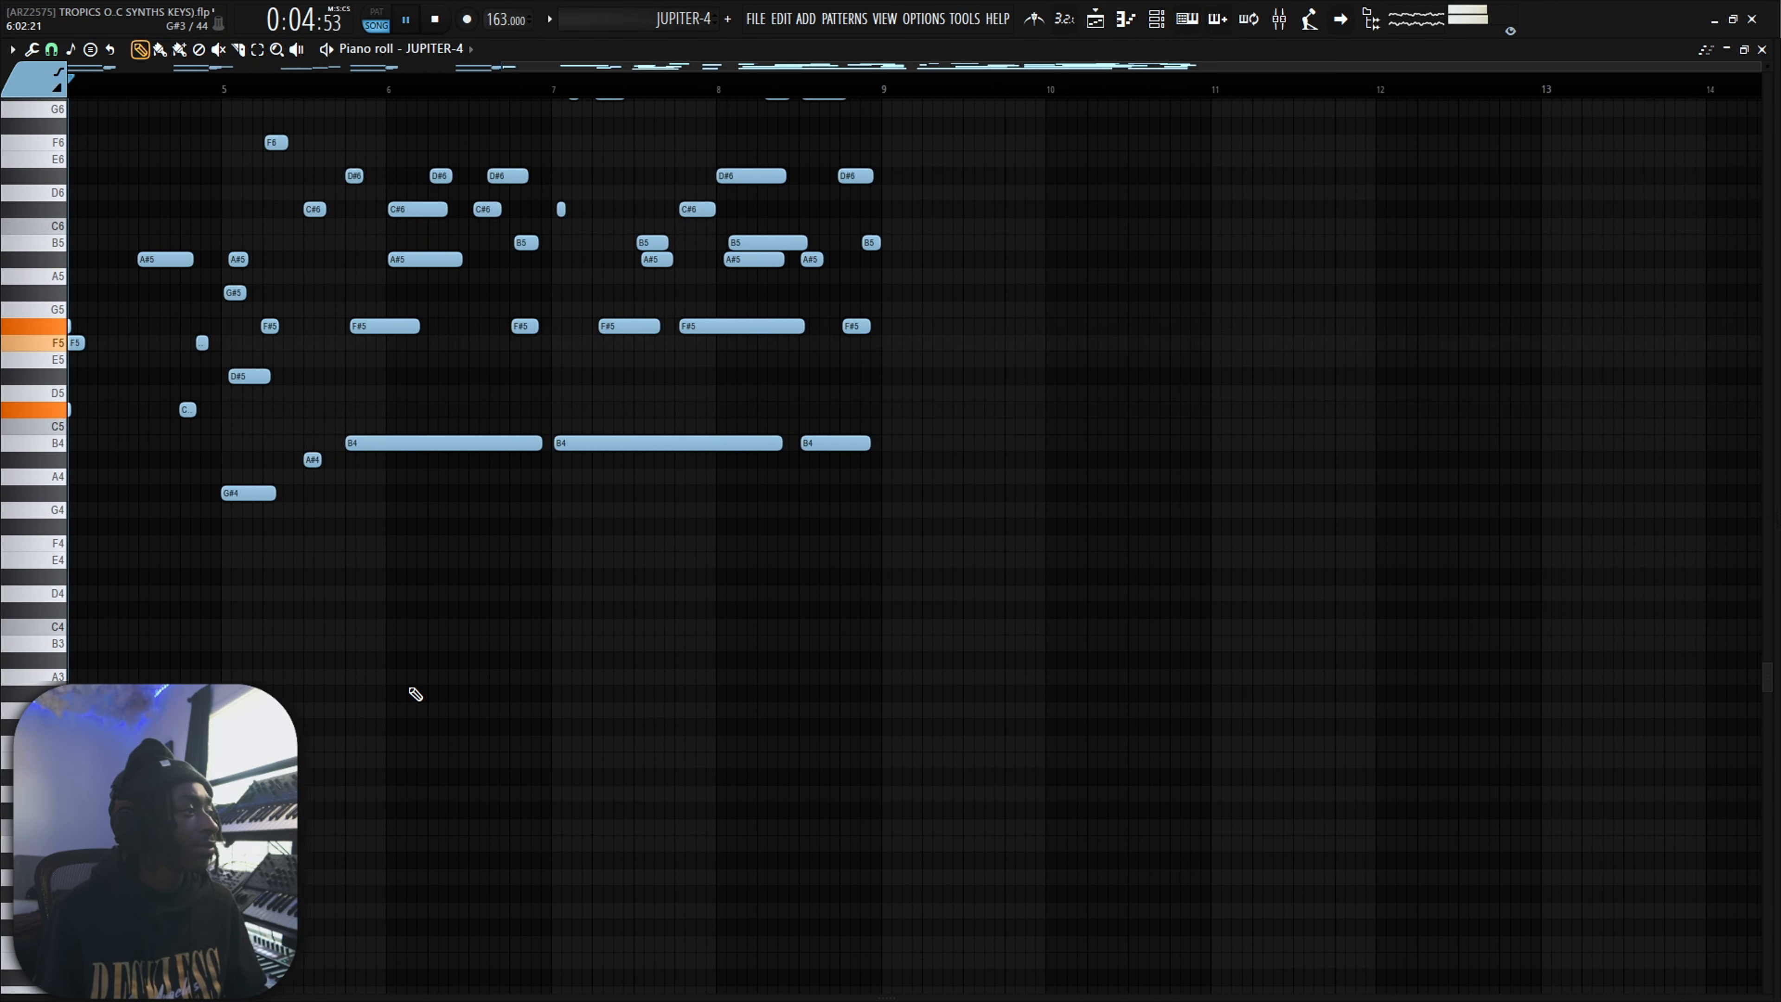
pyautogui.scroll(1, 415, 695)
pyautogui.scroll(4, 416, 693)
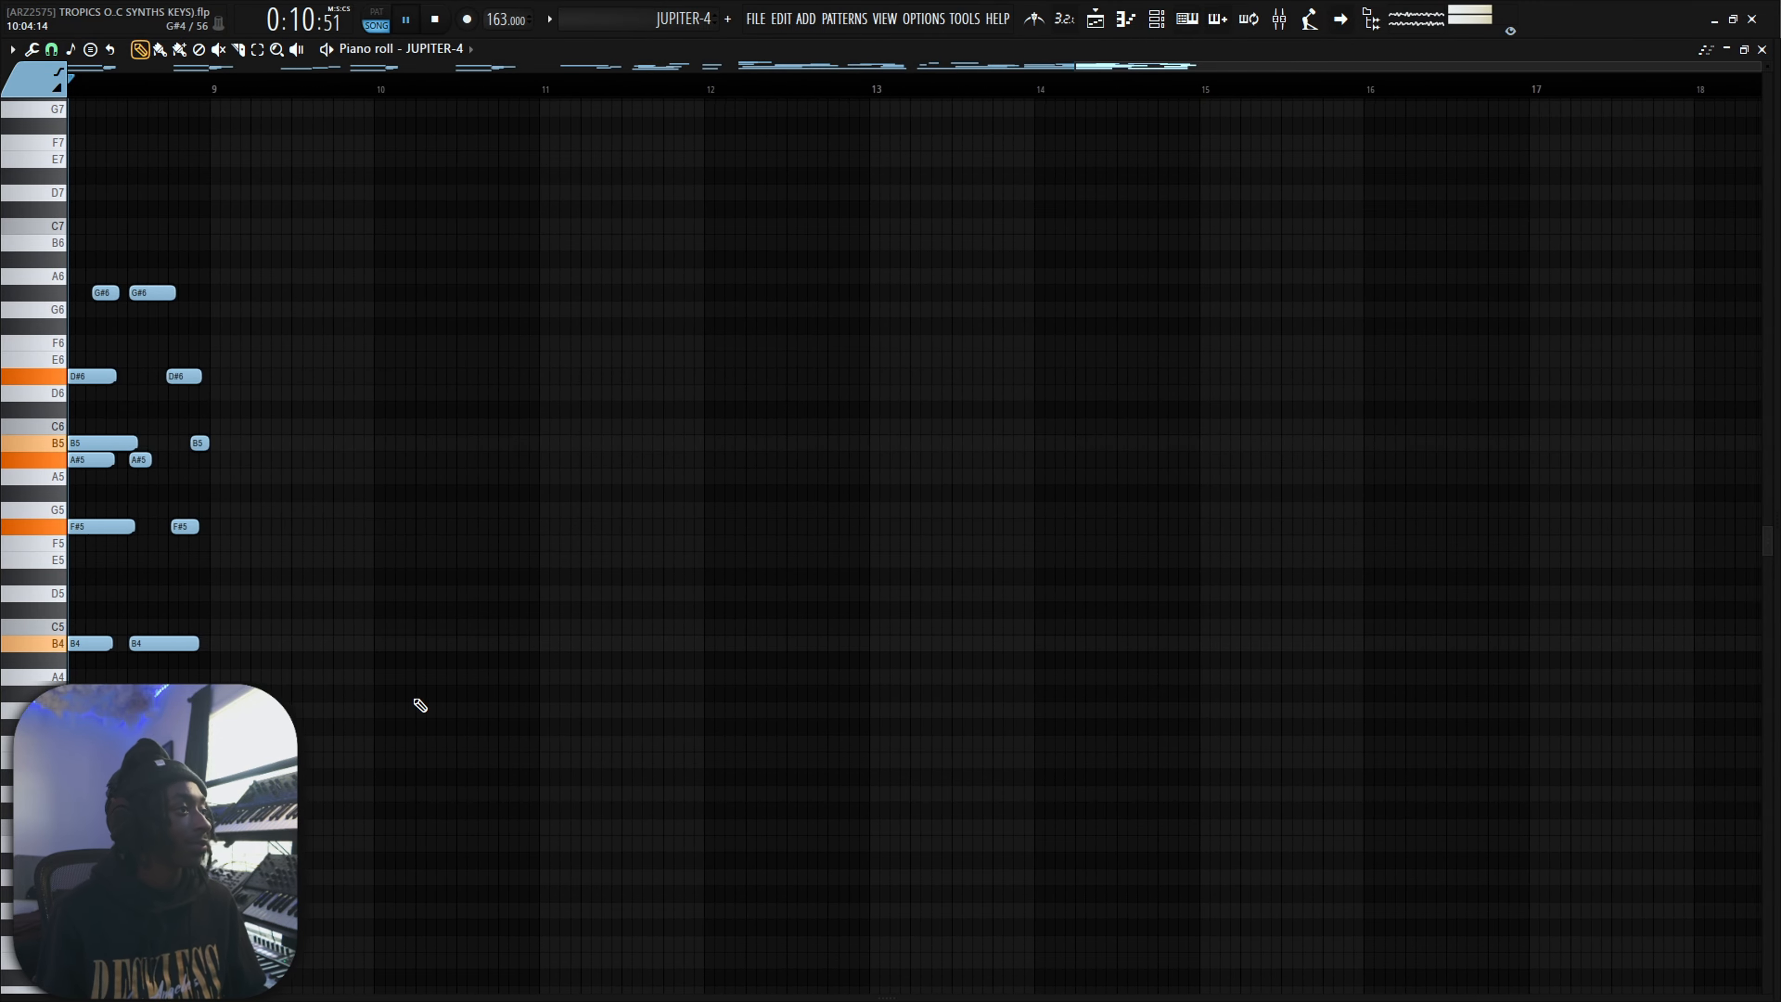
pyautogui.press('space')
# Inspect the effect slots of mixer tracks 2 to 5 and view the Archetype Cory Wong plugin on Insert 5
pyautogui.scroll(3, 224, 491)
pyautogui.scroll(-4, 222, 484)
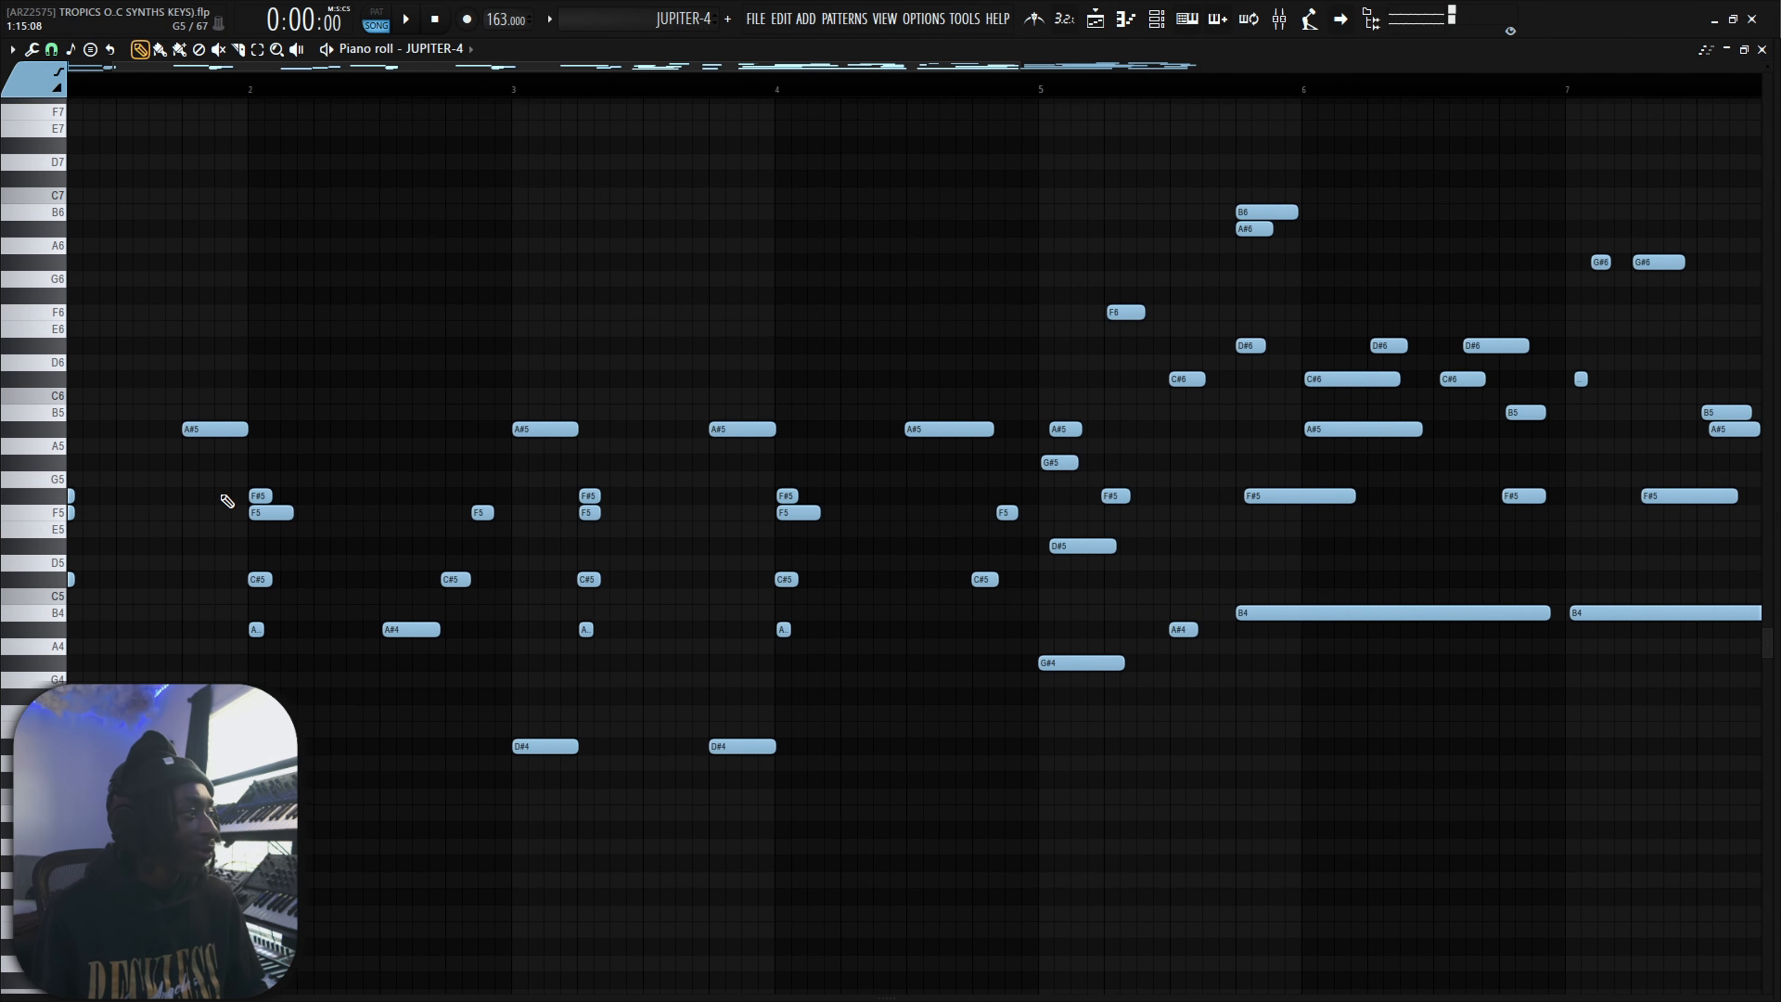
pyautogui.scroll(5, 225, 477)
pyautogui.hscroll(4, 224, 476)
pyautogui.press('F9')
pyautogui.moveTo(607, 223); pyautogui.dragTo(626, 245)
pyautogui.click(491, 301)
pyautogui.click(532, 294)
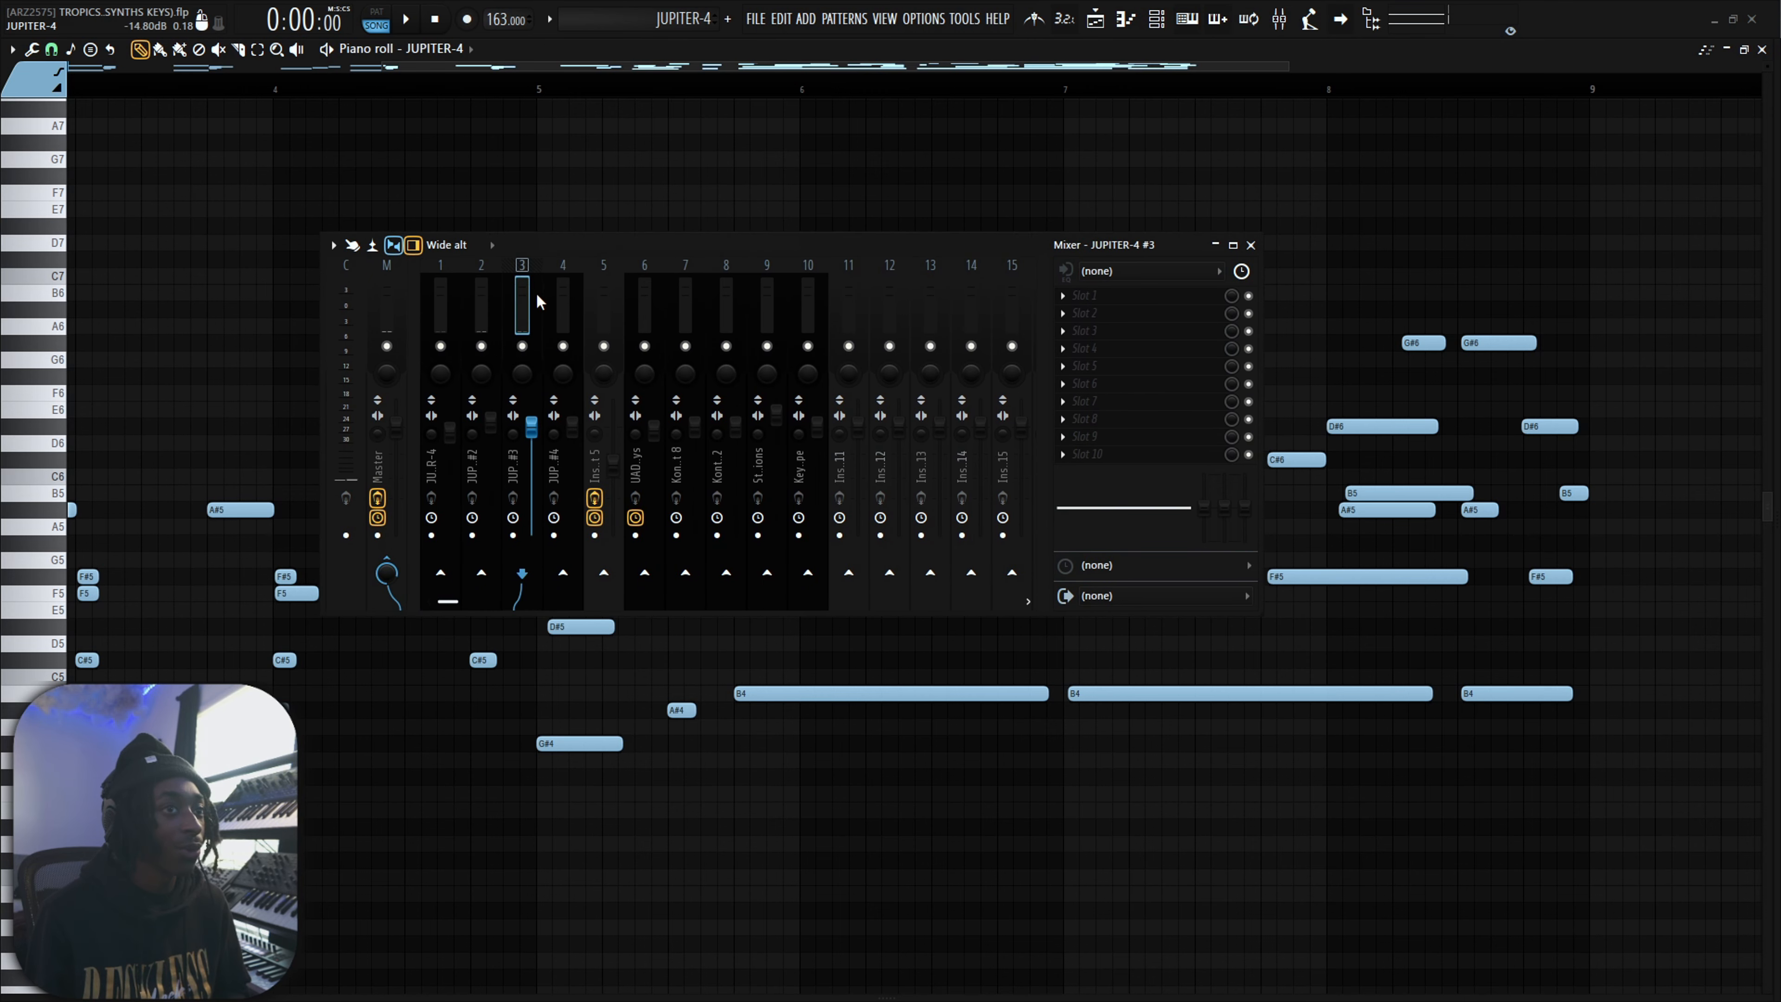
pyautogui.click(562, 296)
pyautogui.click(590, 295)
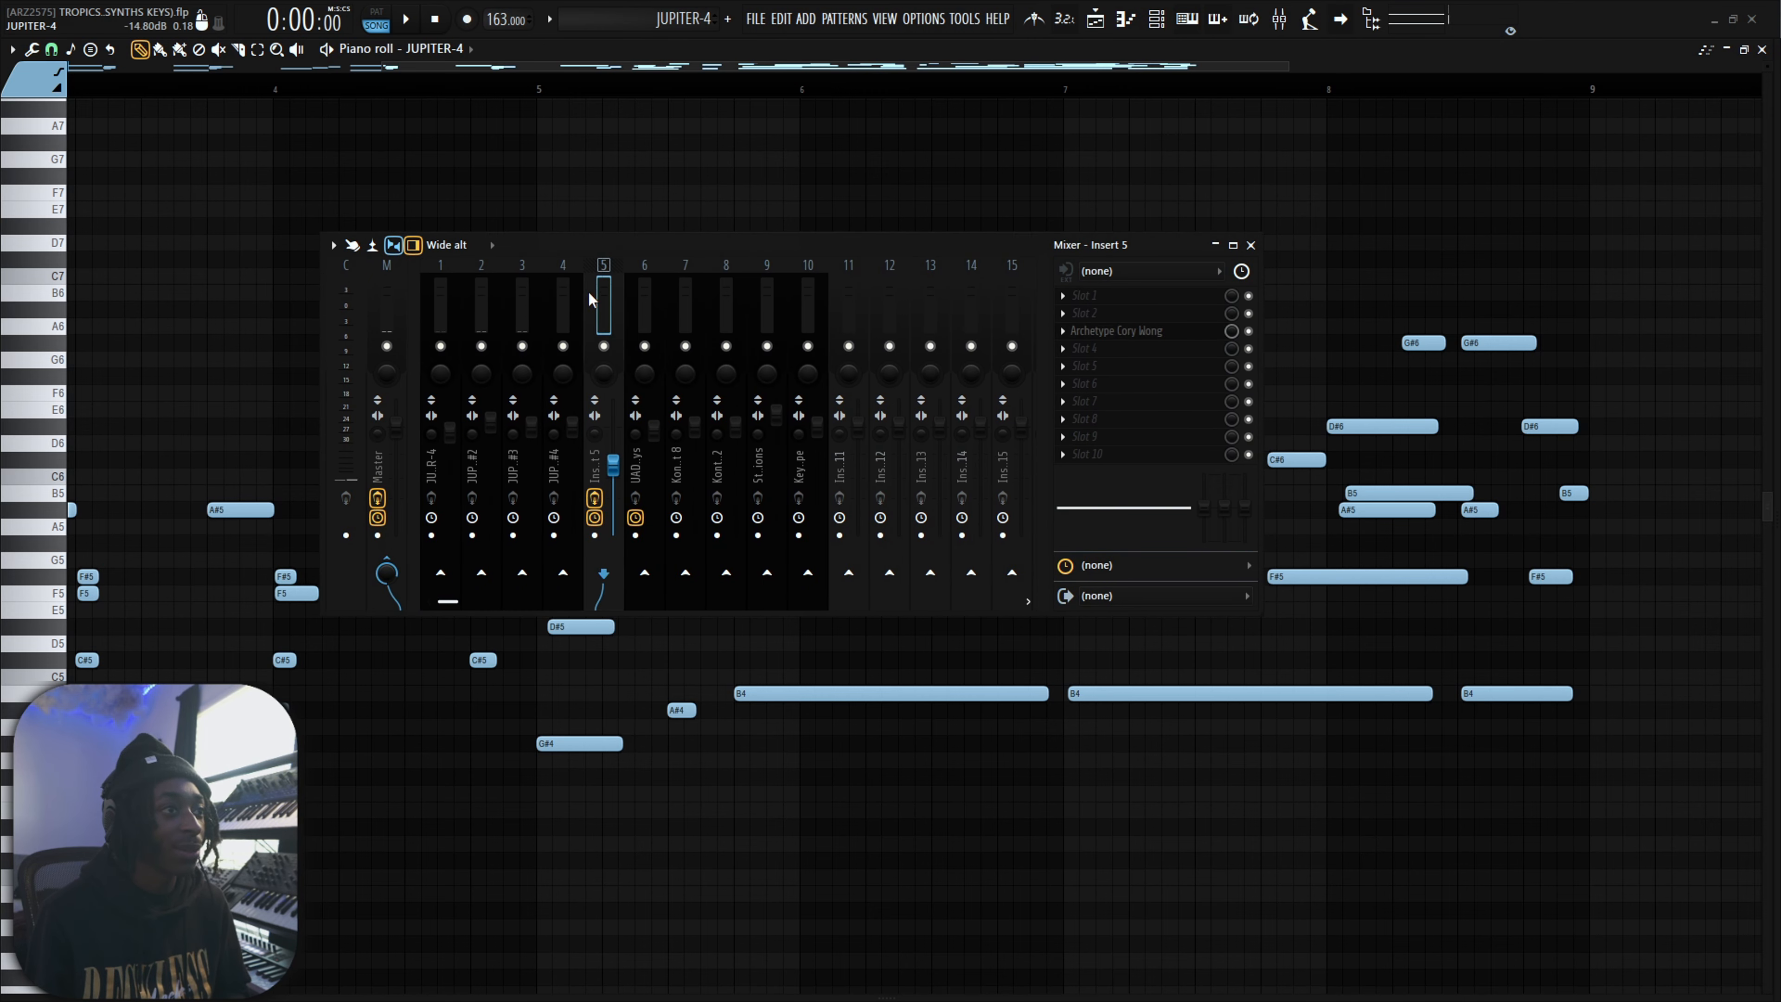
pyautogui.click(1168, 340)
pyautogui.click(1312, 141)
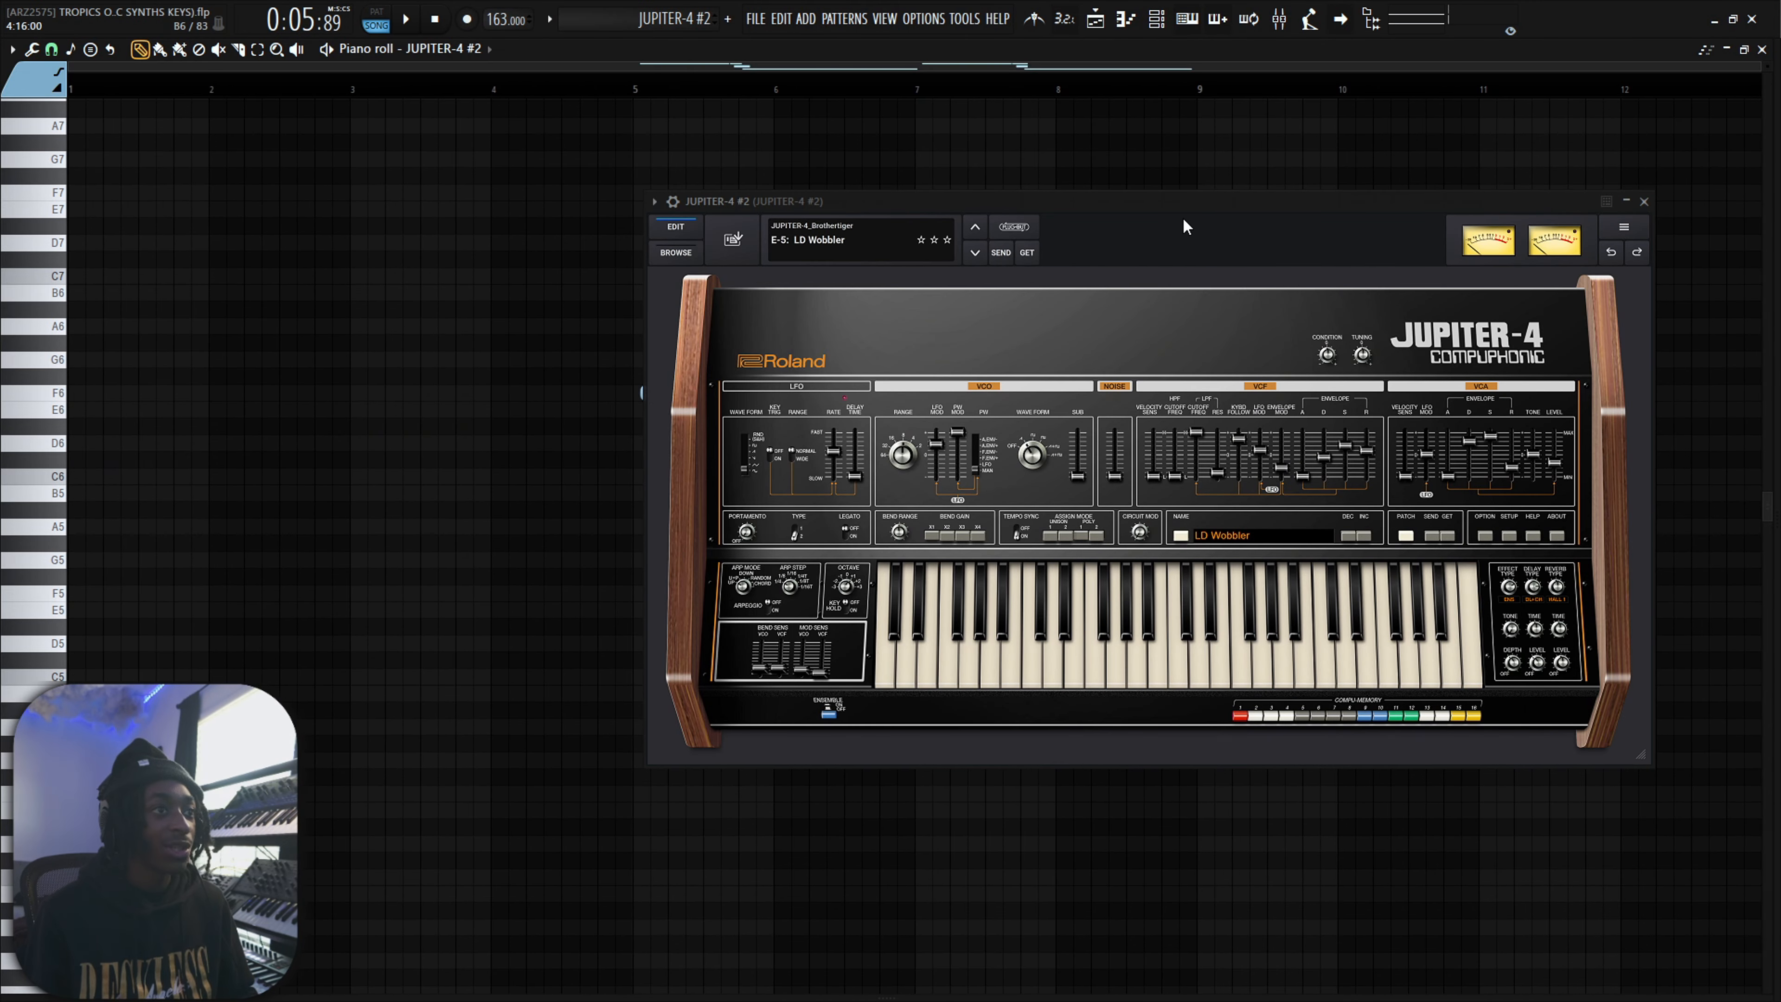
# Move the JUPITER-4 #2 synth window off its notes and play that pattern from bar 5
pyautogui.moveTo(1153, 207); pyautogui.dragTo(648, 533)
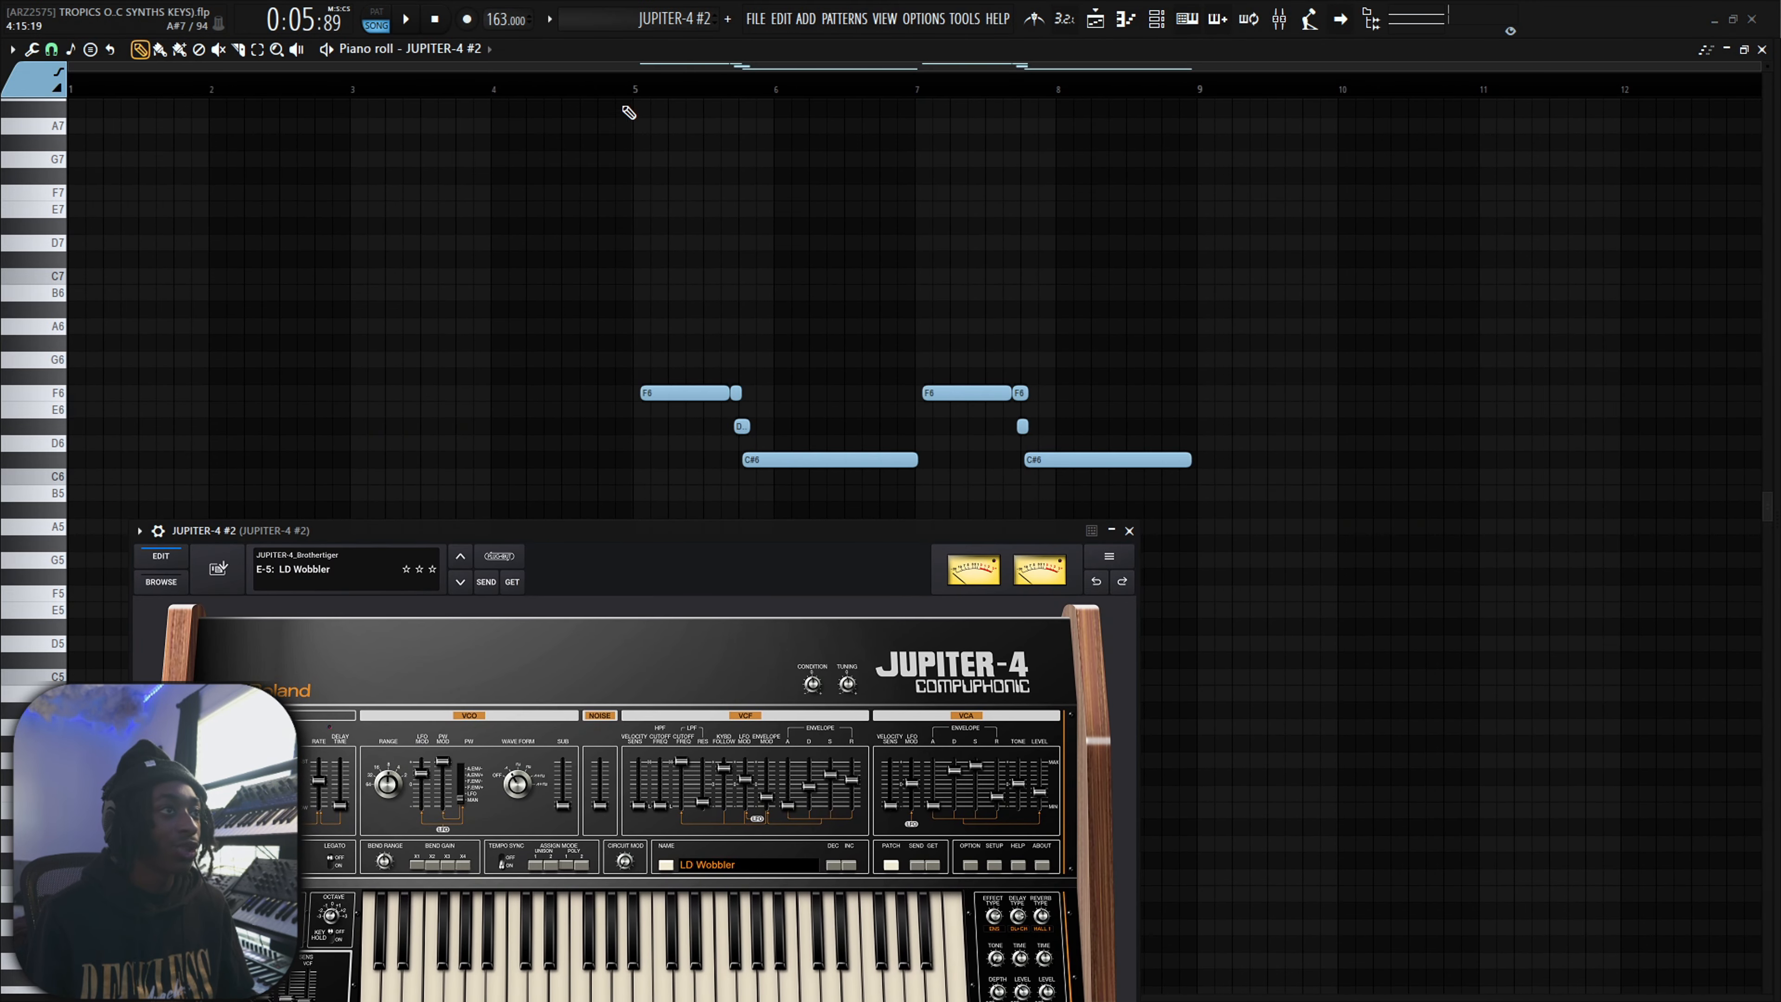
pyautogui.scroll(4, 743, 243)
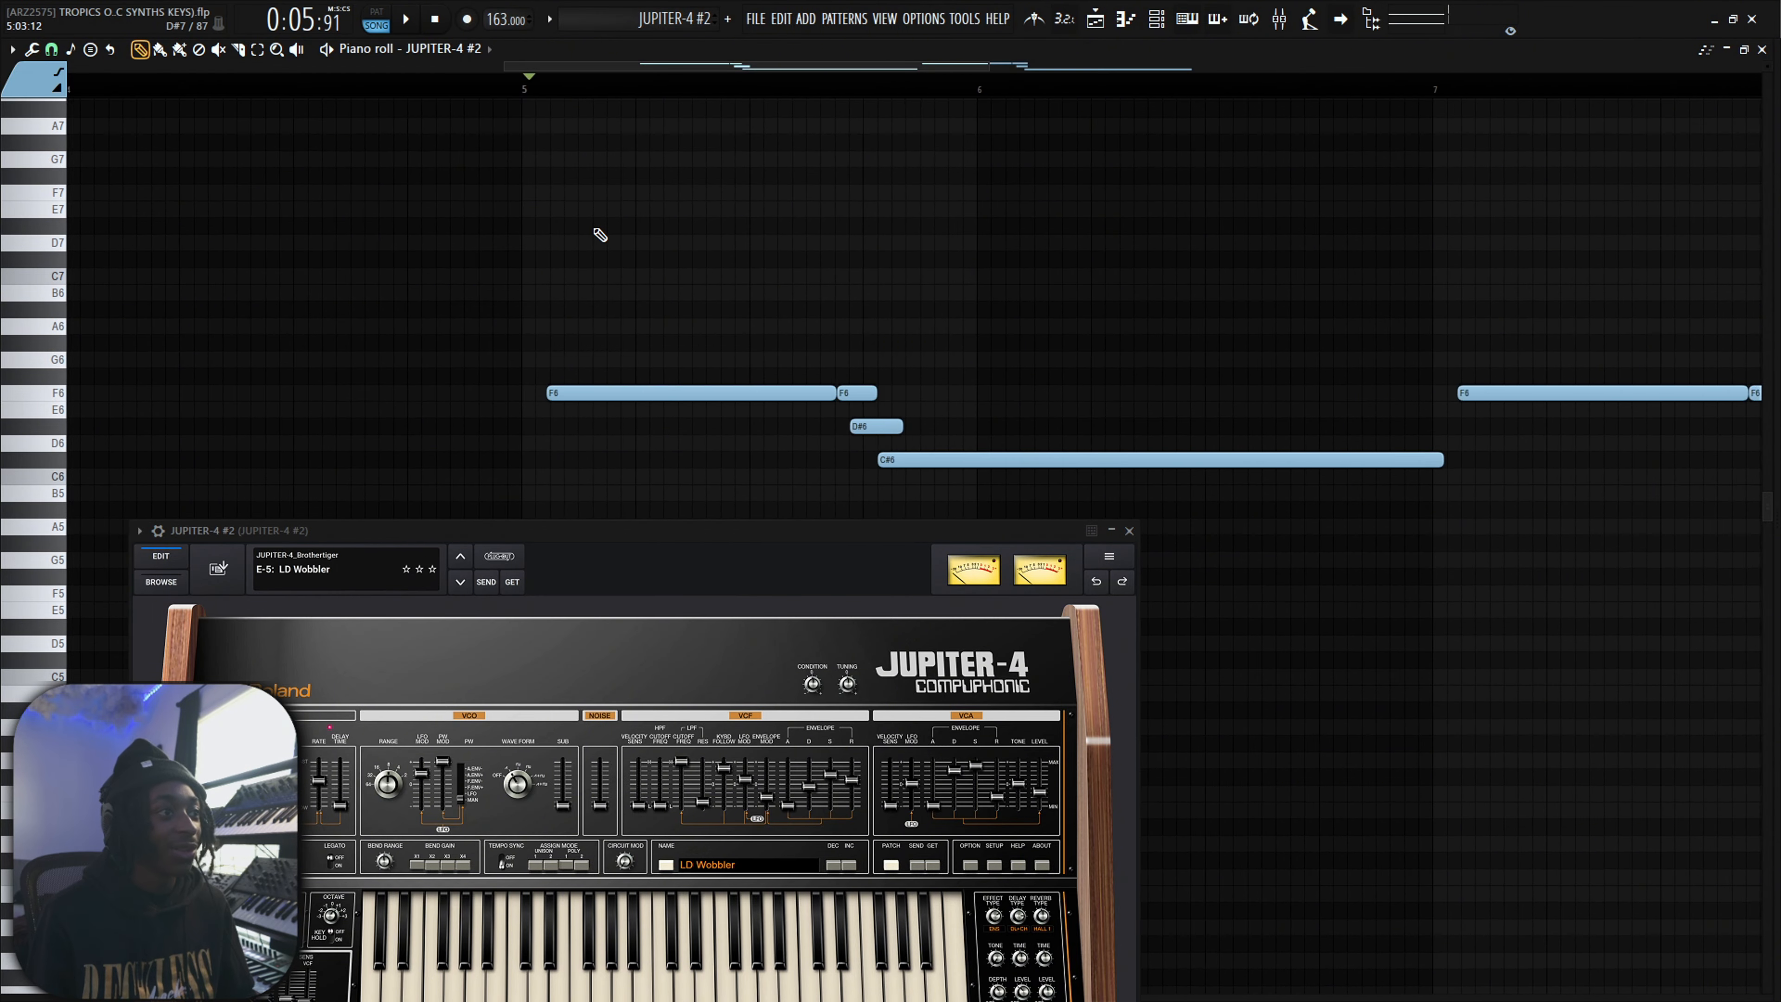
pyautogui.press('space')
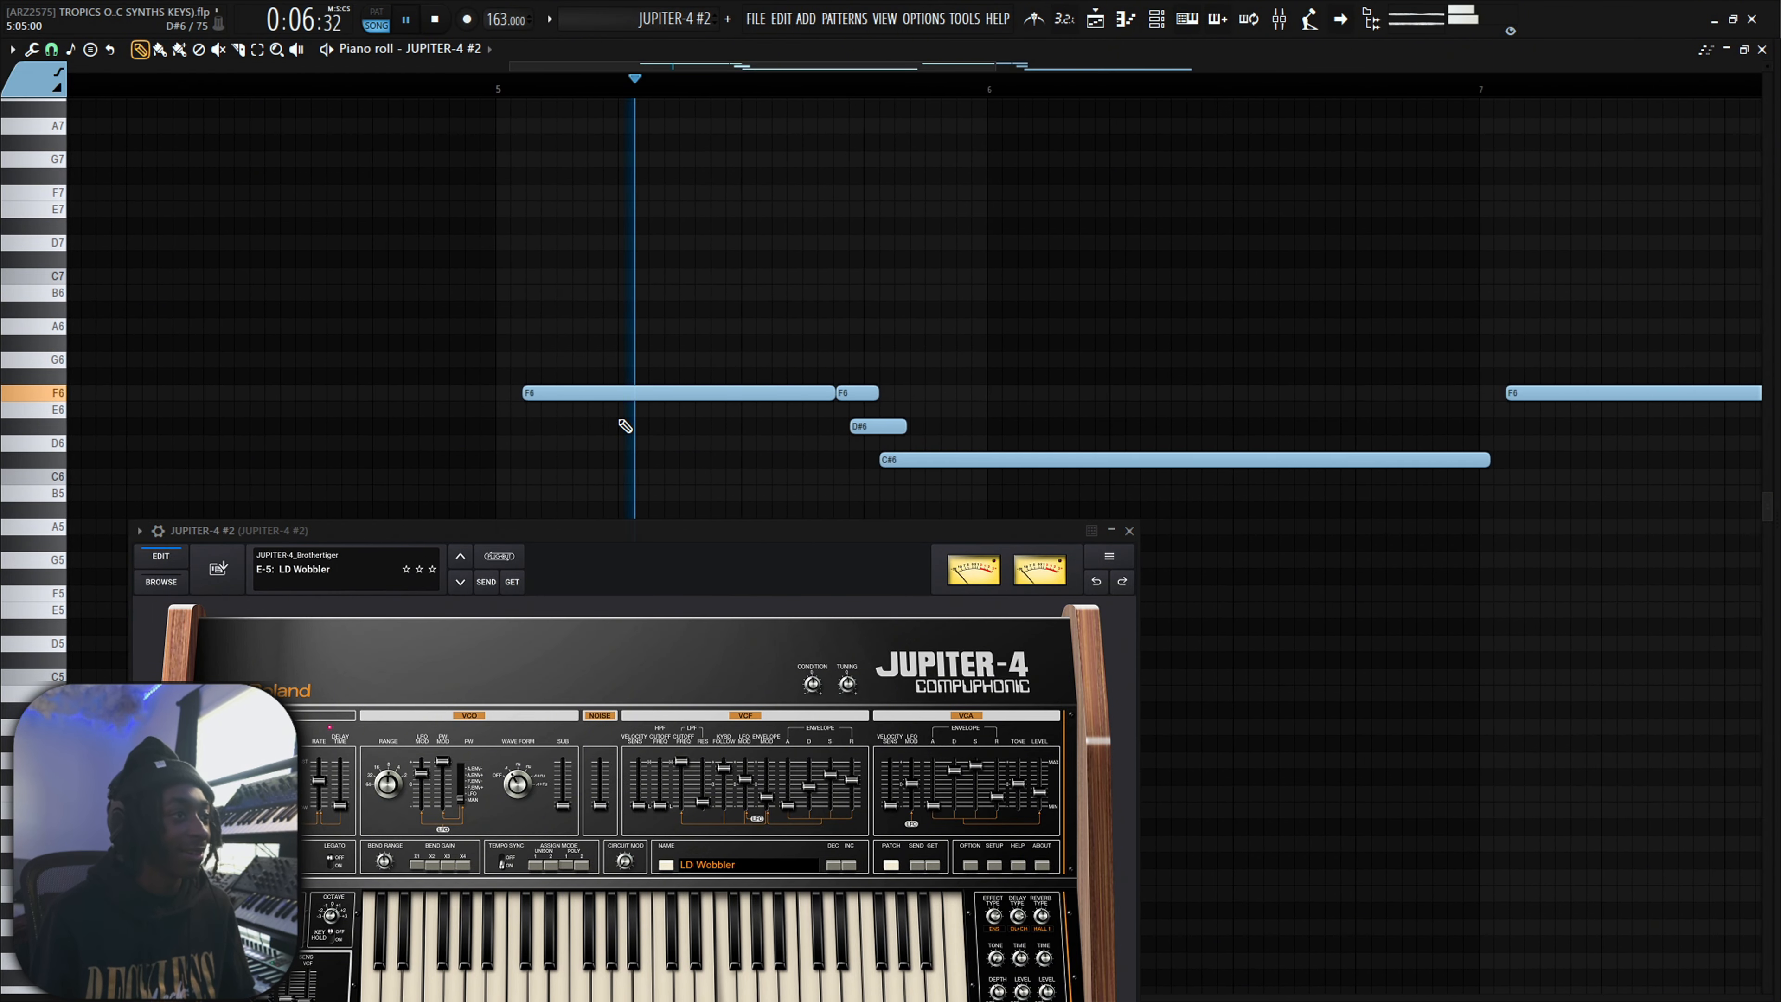
pyautogui.scroll(-1, 621, 417)
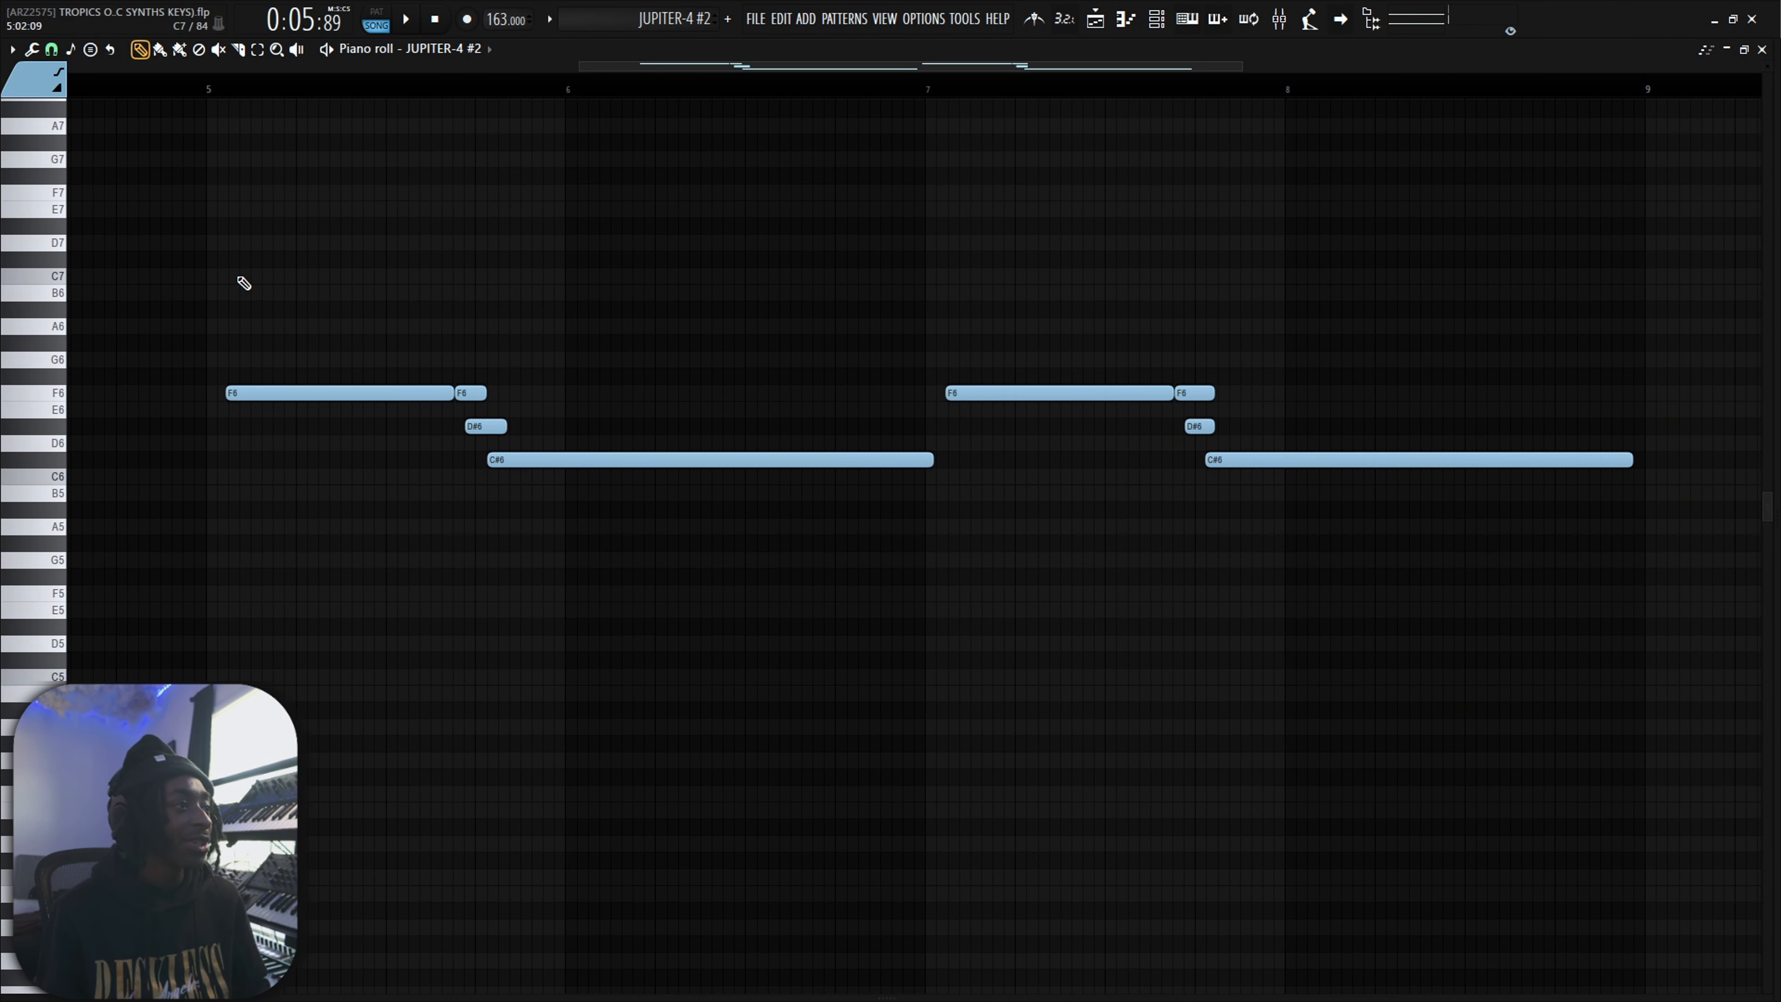
# Show the playlist and examine the JUPITER-4 #2 clip alongside the other layers from bar 5
pyautogui.press('F7')
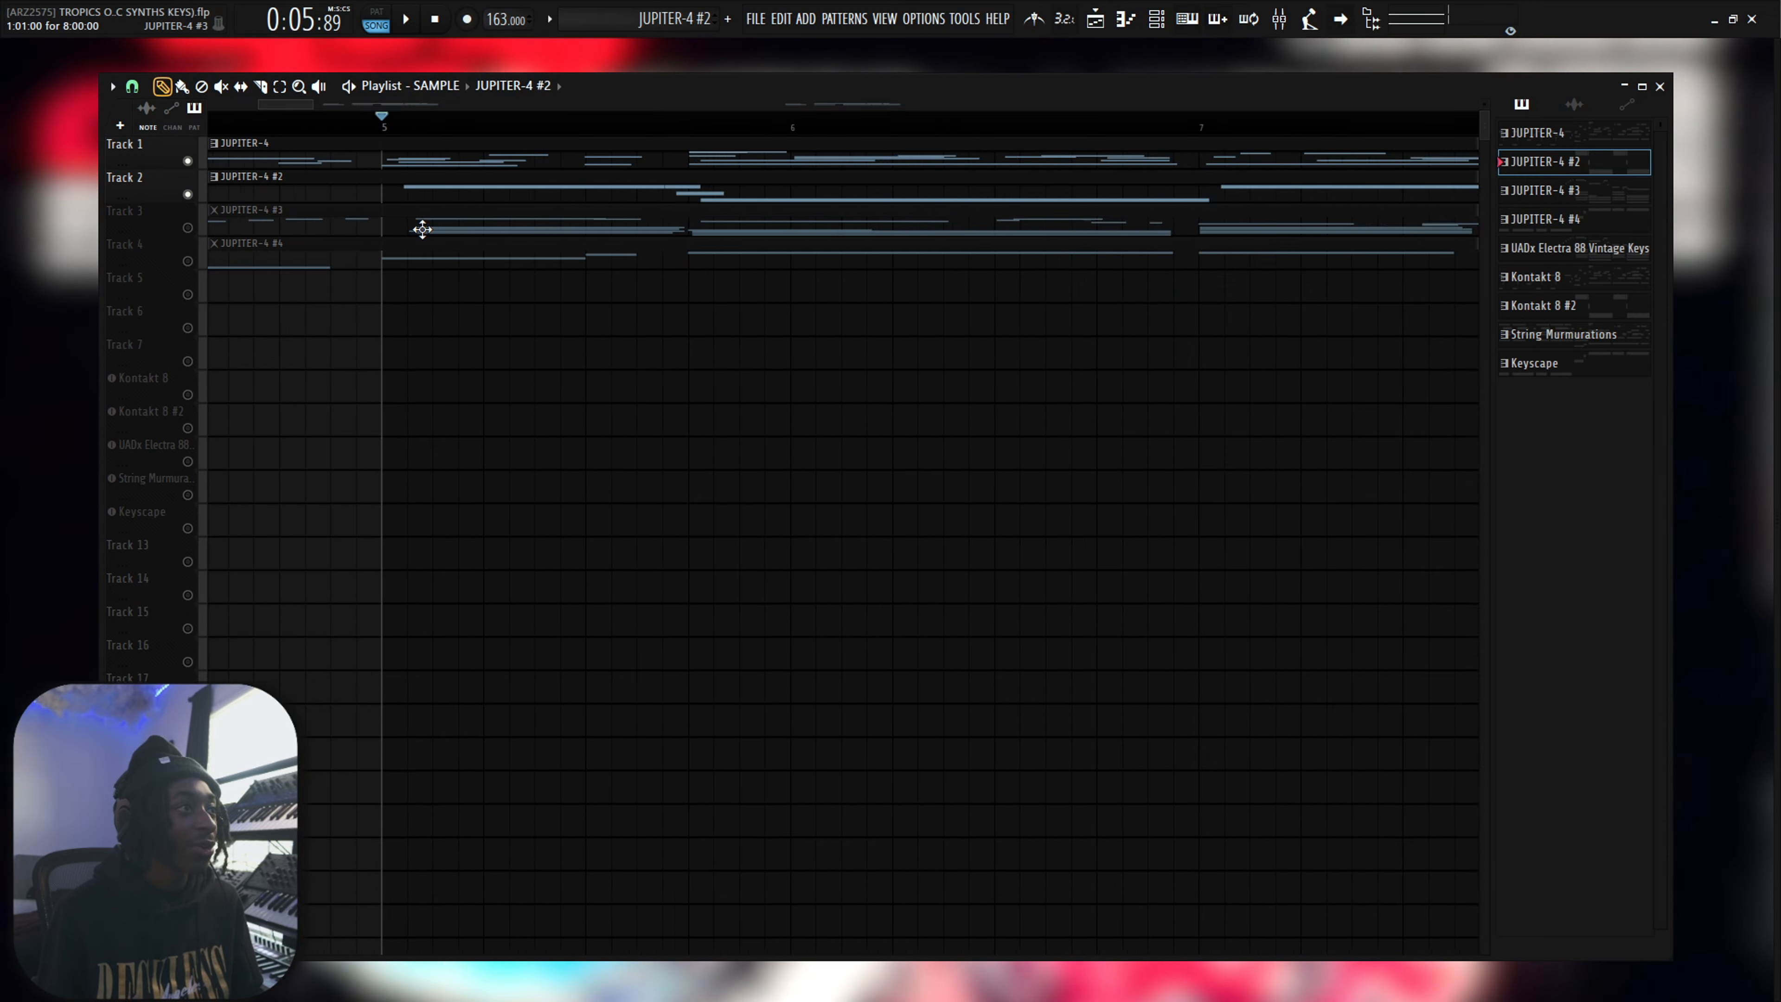
pyautogui.scroll(-5, 420, 230)
pyautogui.scroll(4, 421, 211)
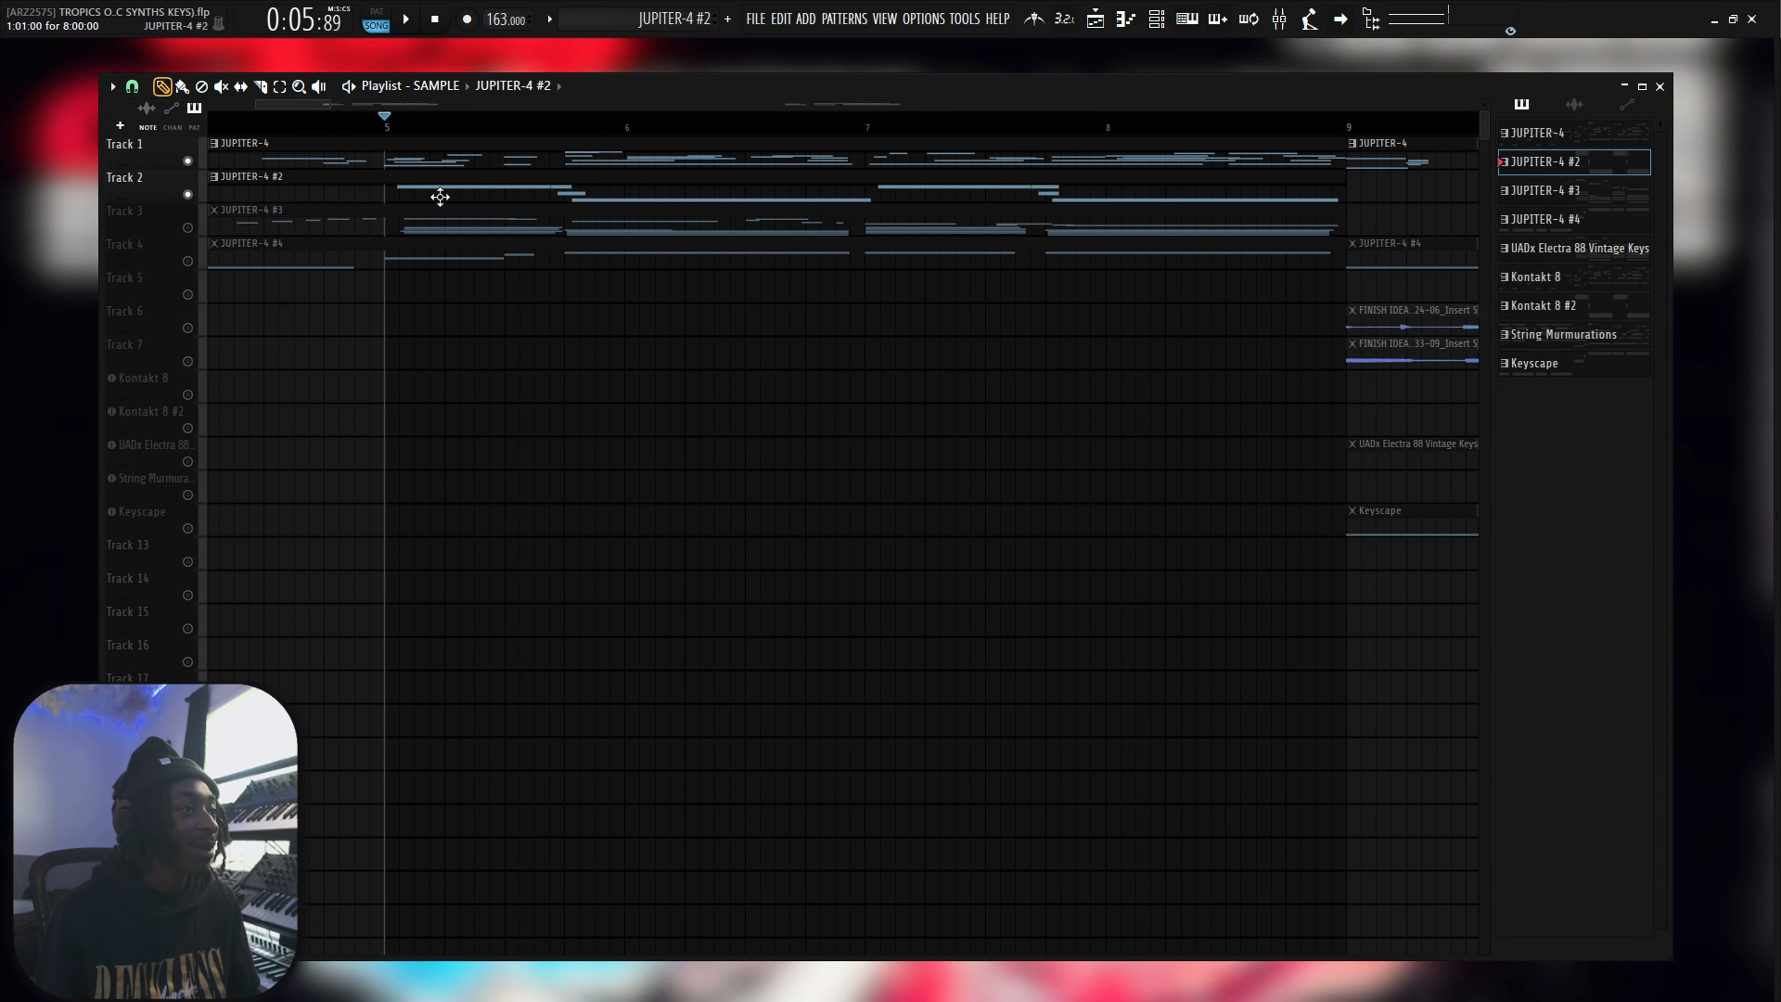
pyautogui.scroll(-4, 440, 197)
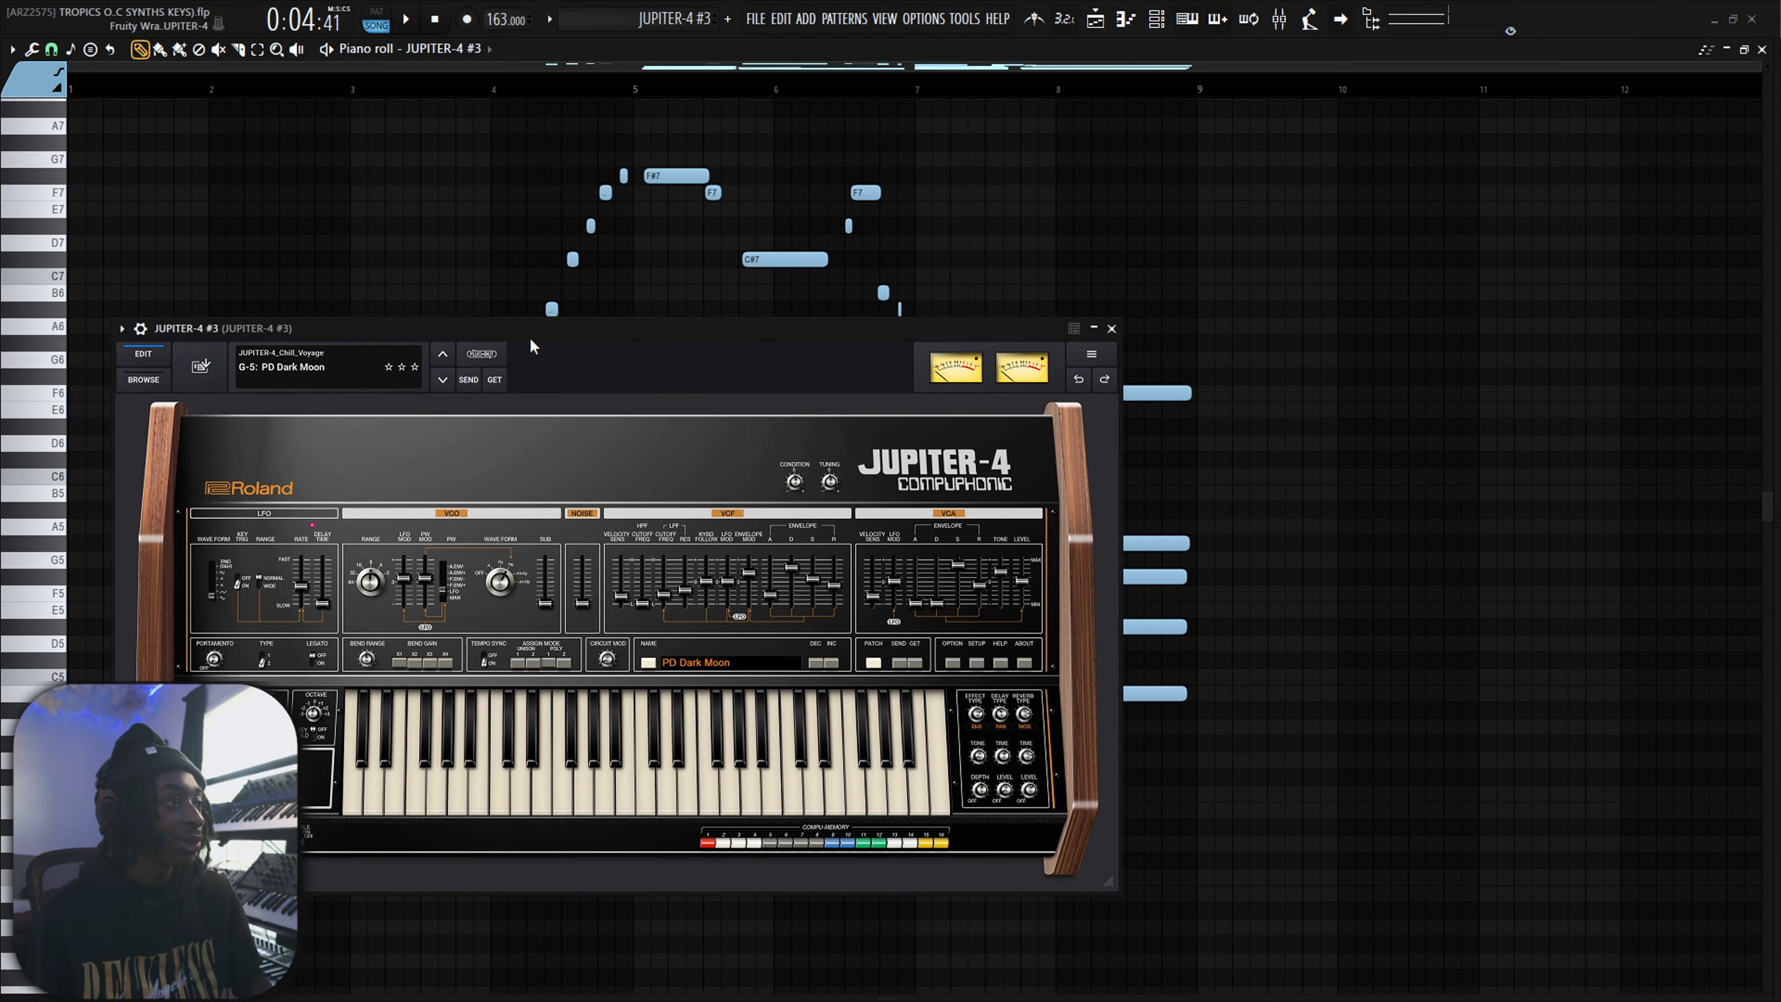
# Close the JUPITER-4 #3 synth window, examine its chords and melody notes, and play them from bar 5
pyautogui.moveTo(478, 331); pyautogui.dragTo(527, 265)
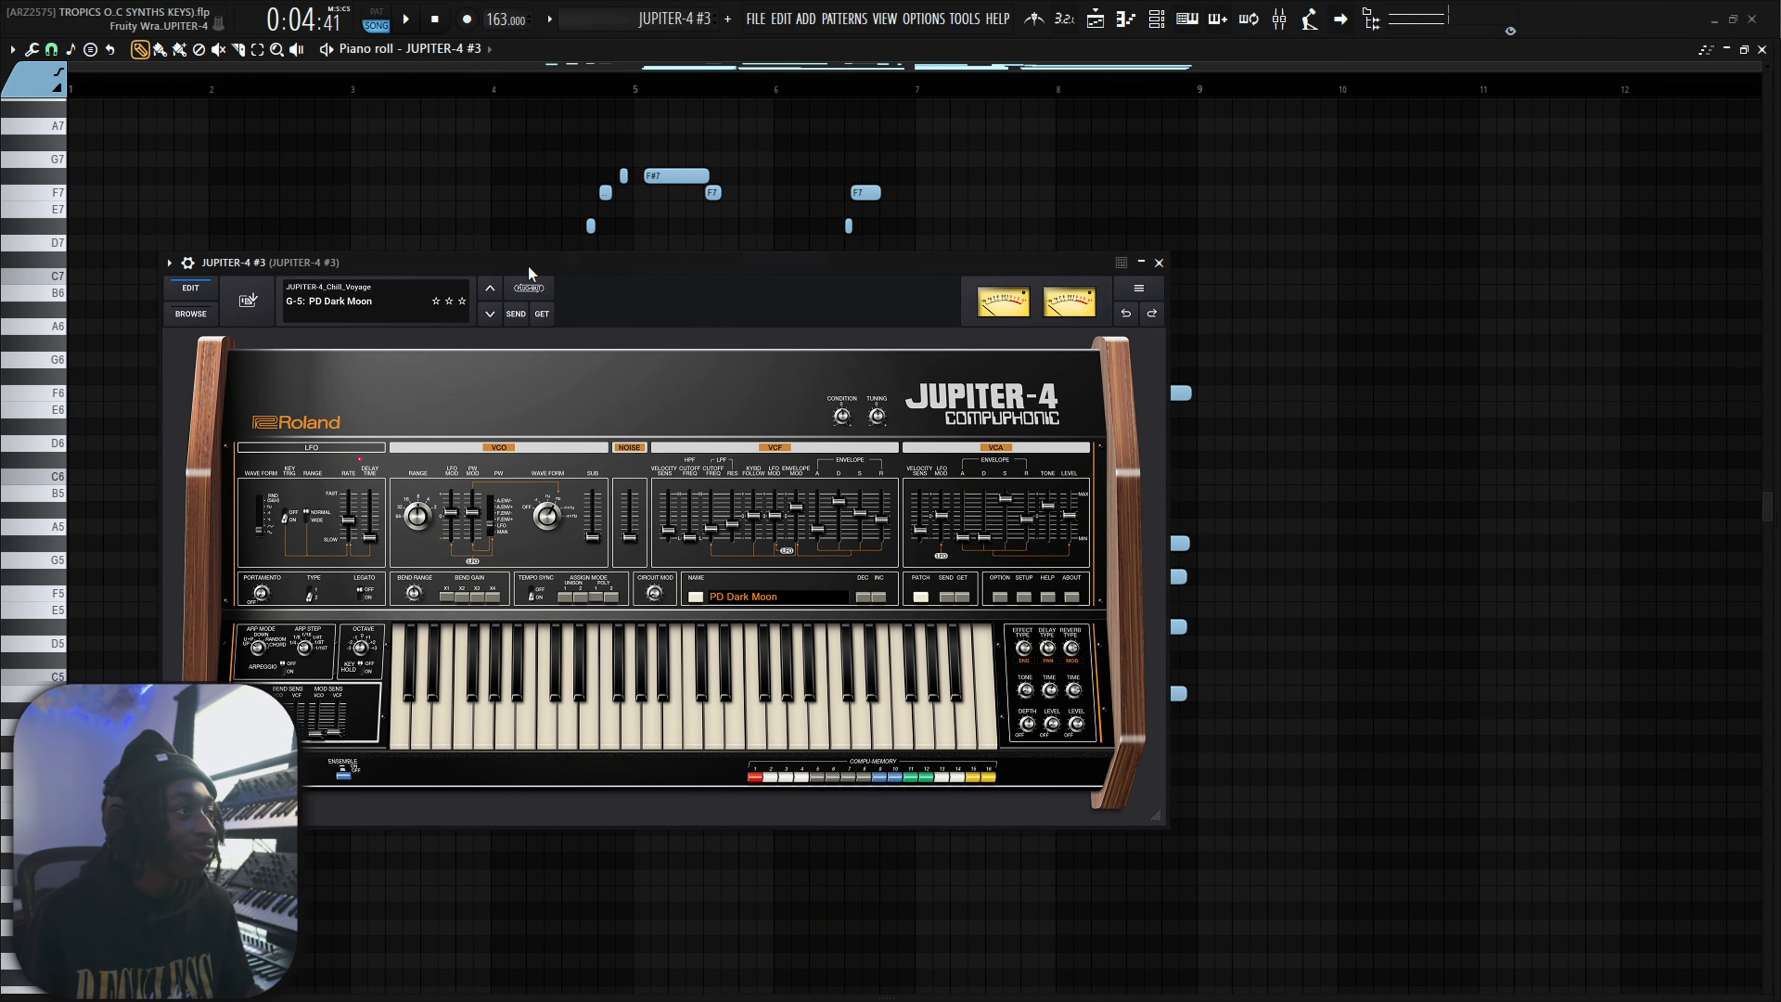
pyautogui.click(1161, 263)
pyautogui.keyDown('ctrl'); pyautogui.scroll(4, 634, 451); pyautogui.keyUp('ctrl')
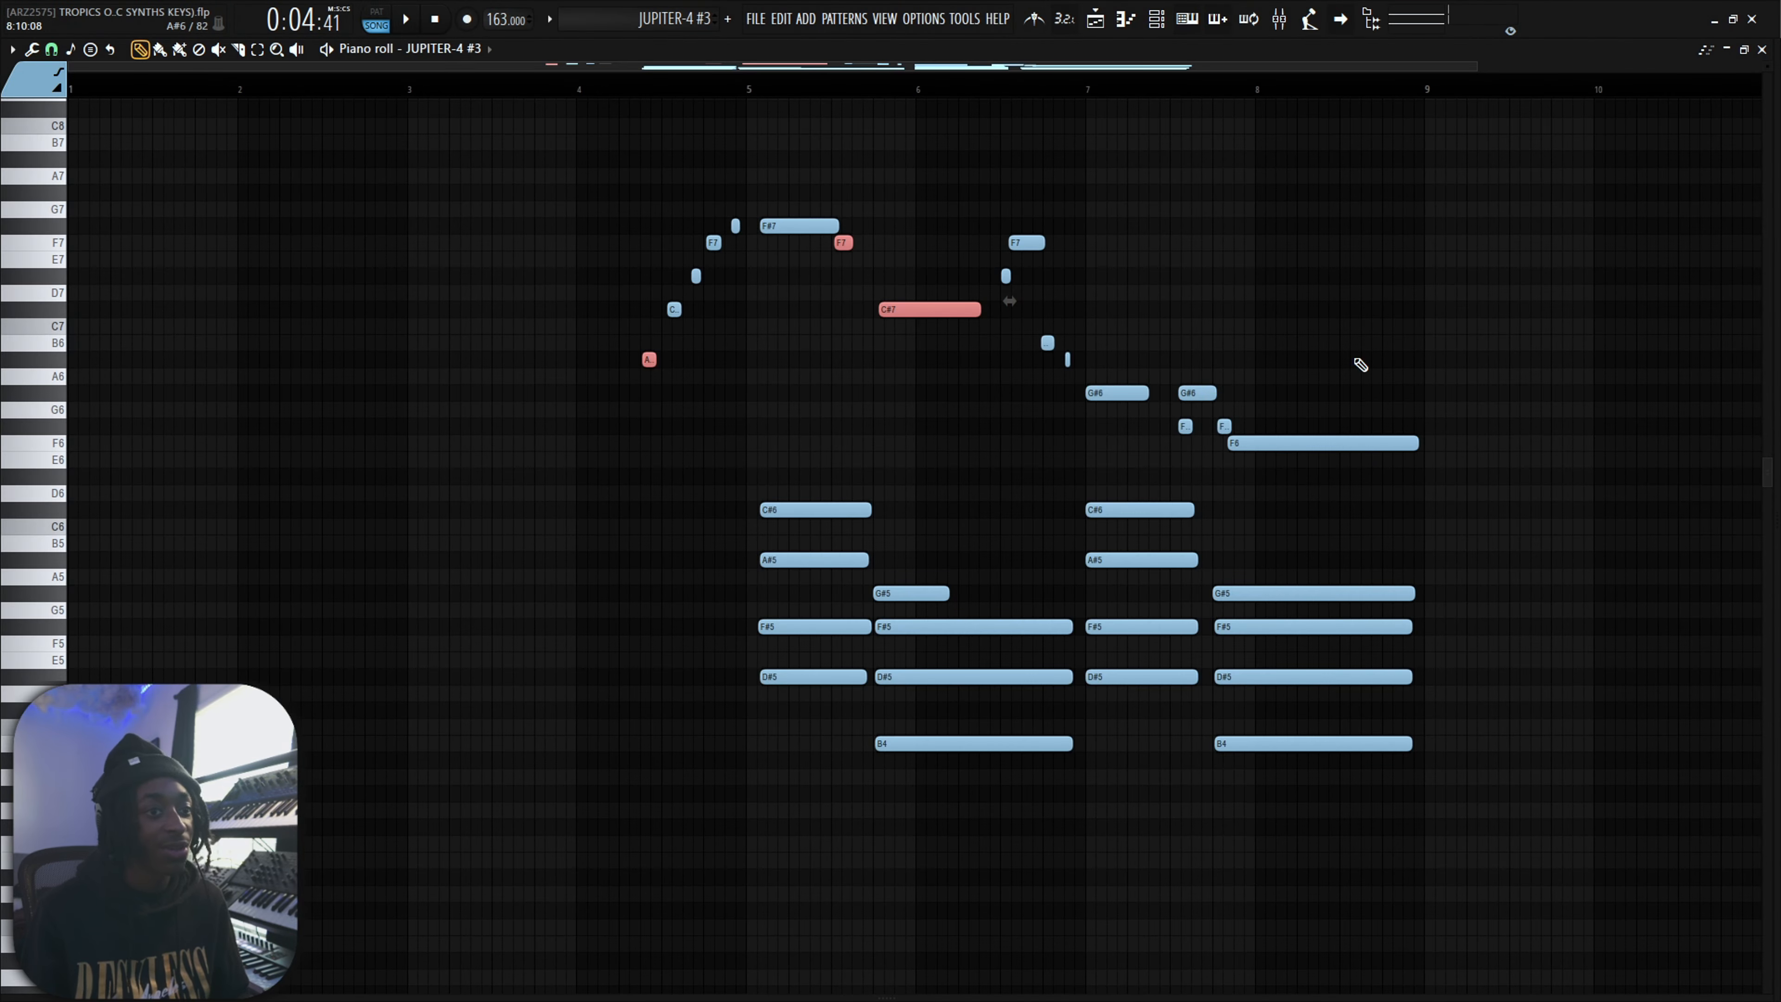
pyautogui.keyDown('ctrl'); pyautogui.scroll(4, 982, 277); pyautogui.keyUp('ctrl')
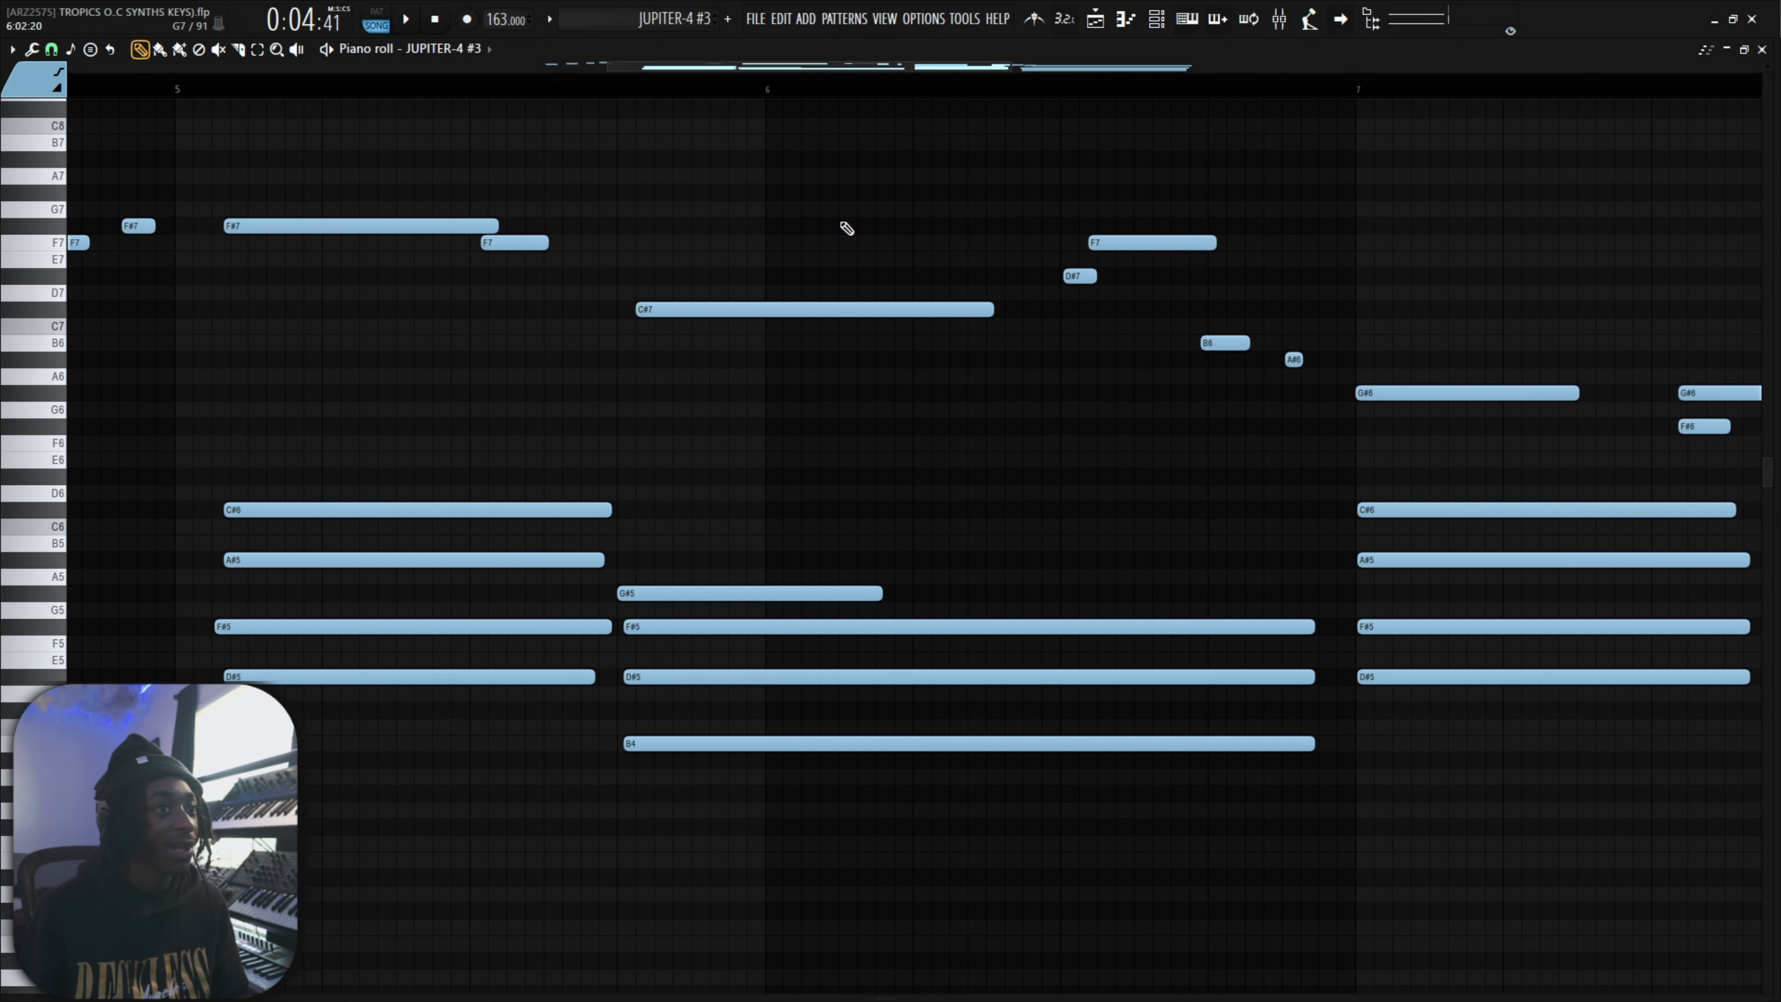
pyautogui.keyDown('ctrl'); pyautogui.scroll(-4, 848, 231); pyautogui.keyUp('ctrl')
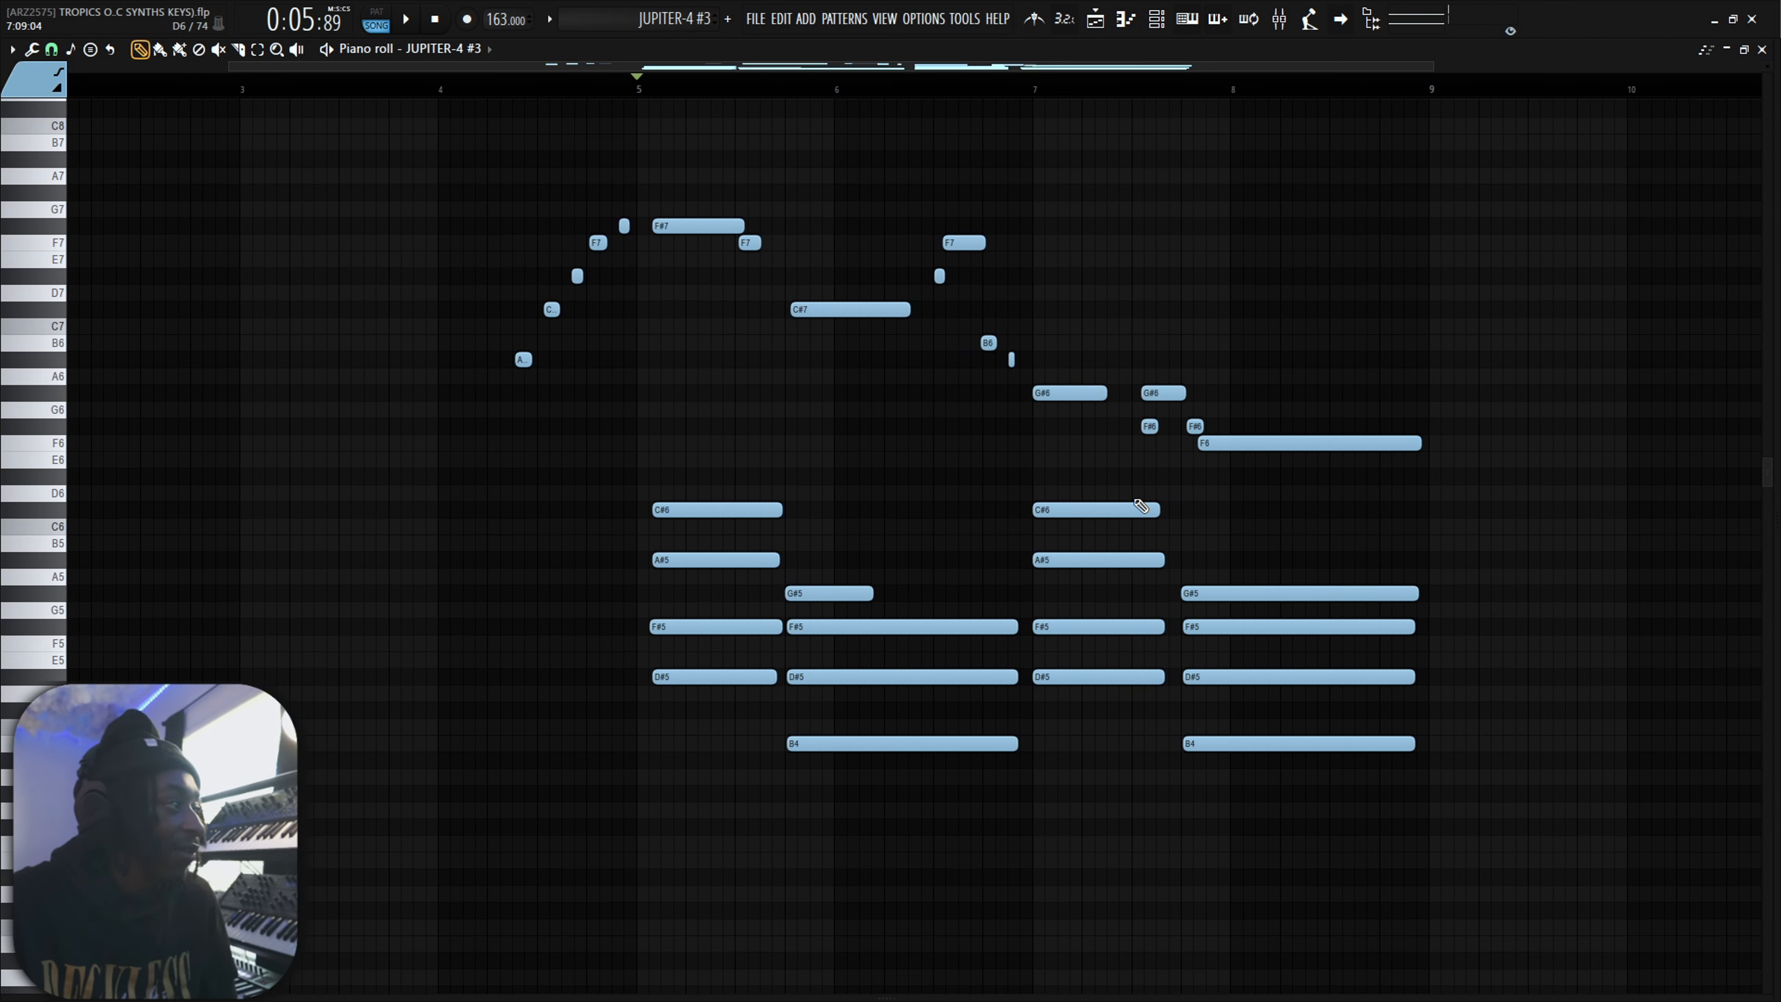
pyautogui.press('space')
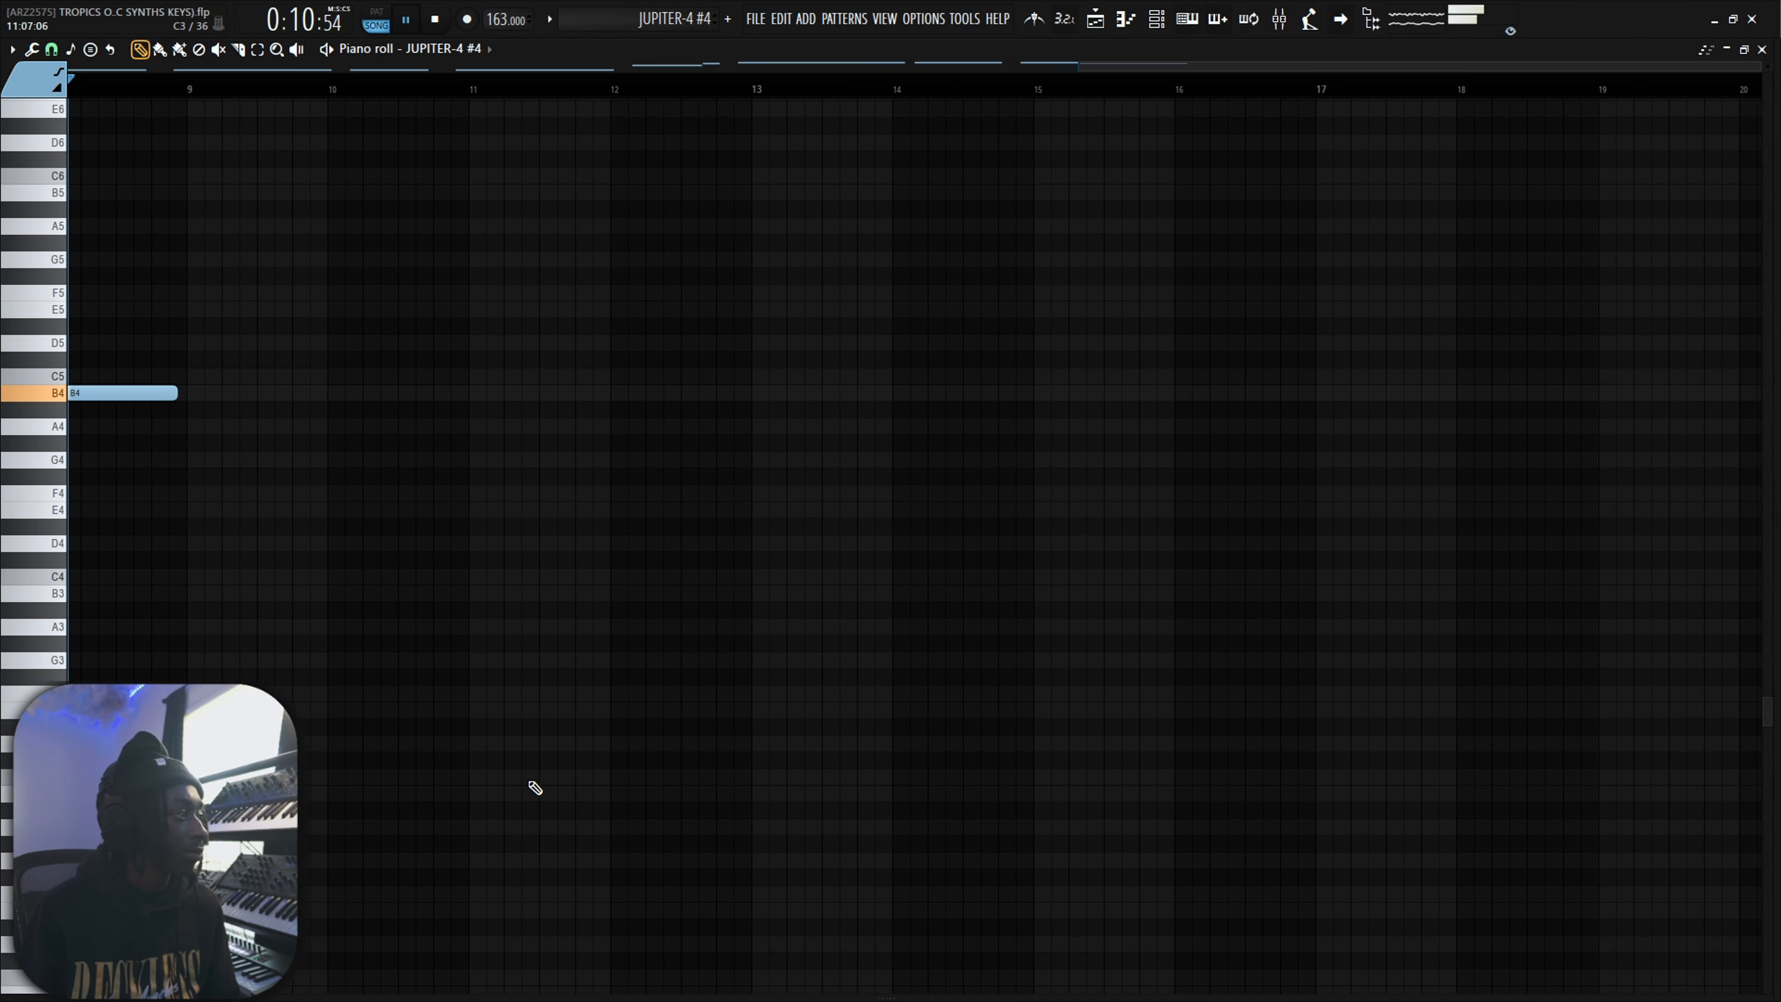
# Stop the JUPITER-4 #4 playback and play the recorded Insert 5 audio clips from bar 9 in the playlist
pyautogui.press('space')
pyautogui.press('F5')
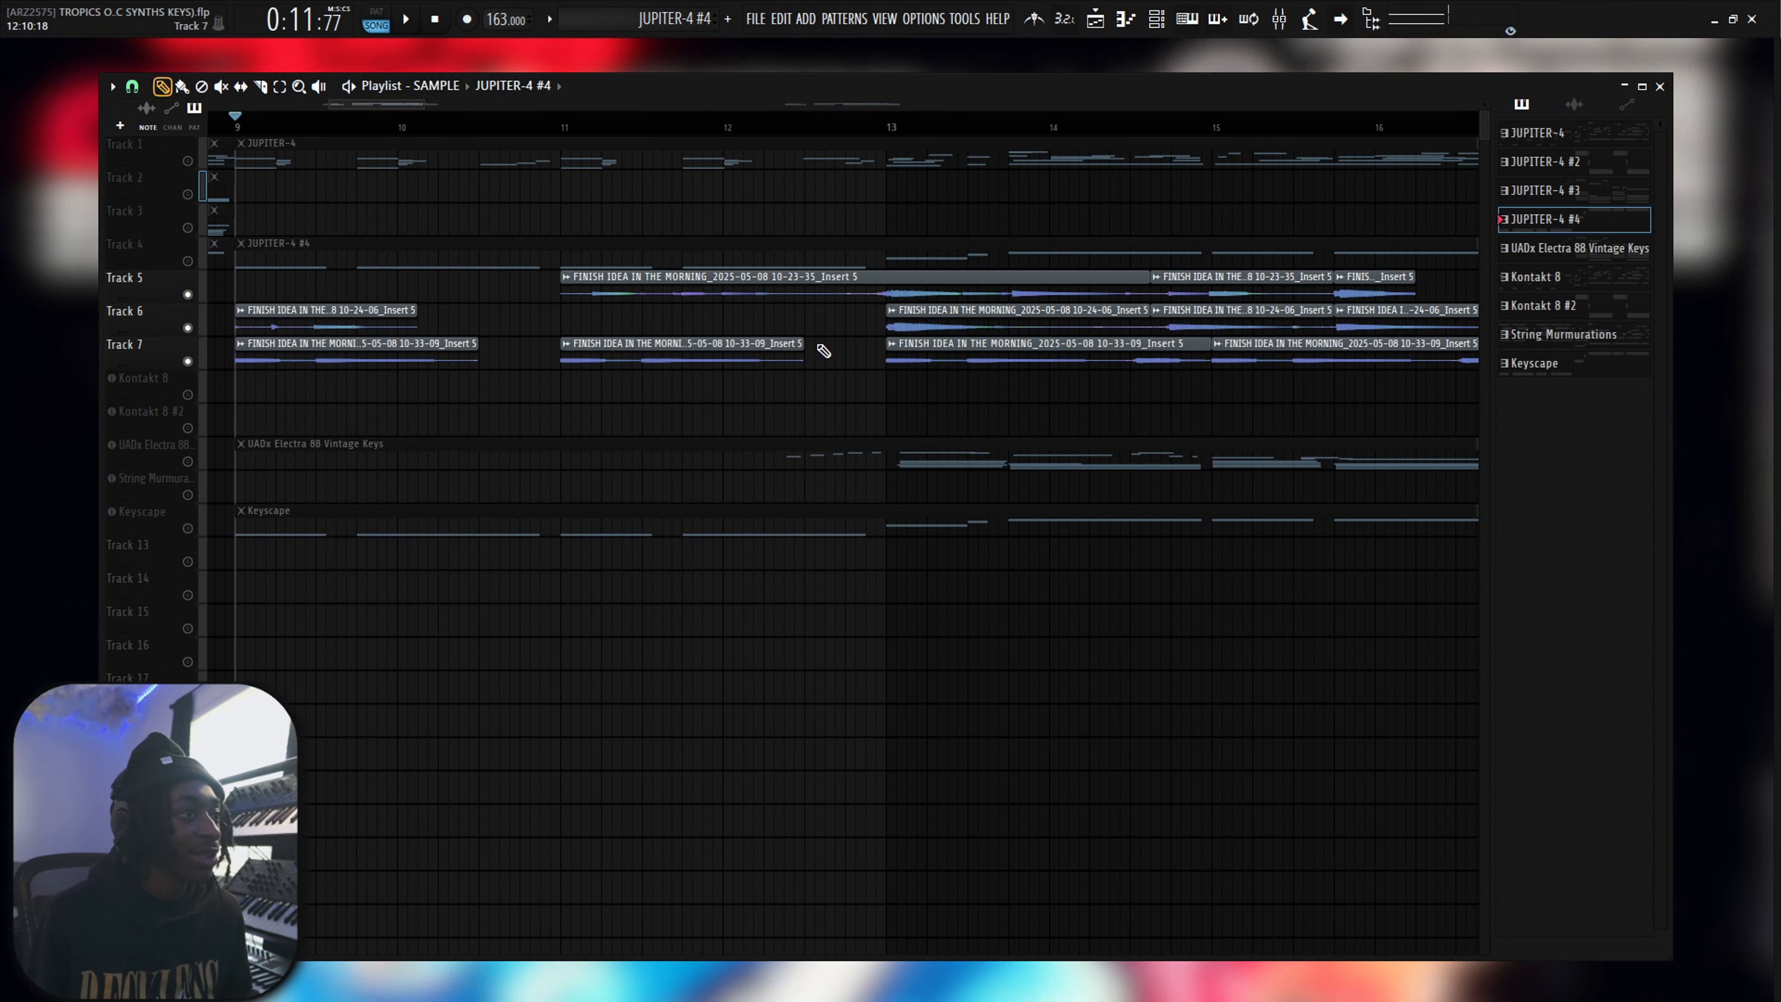
pyautogui.press('space')
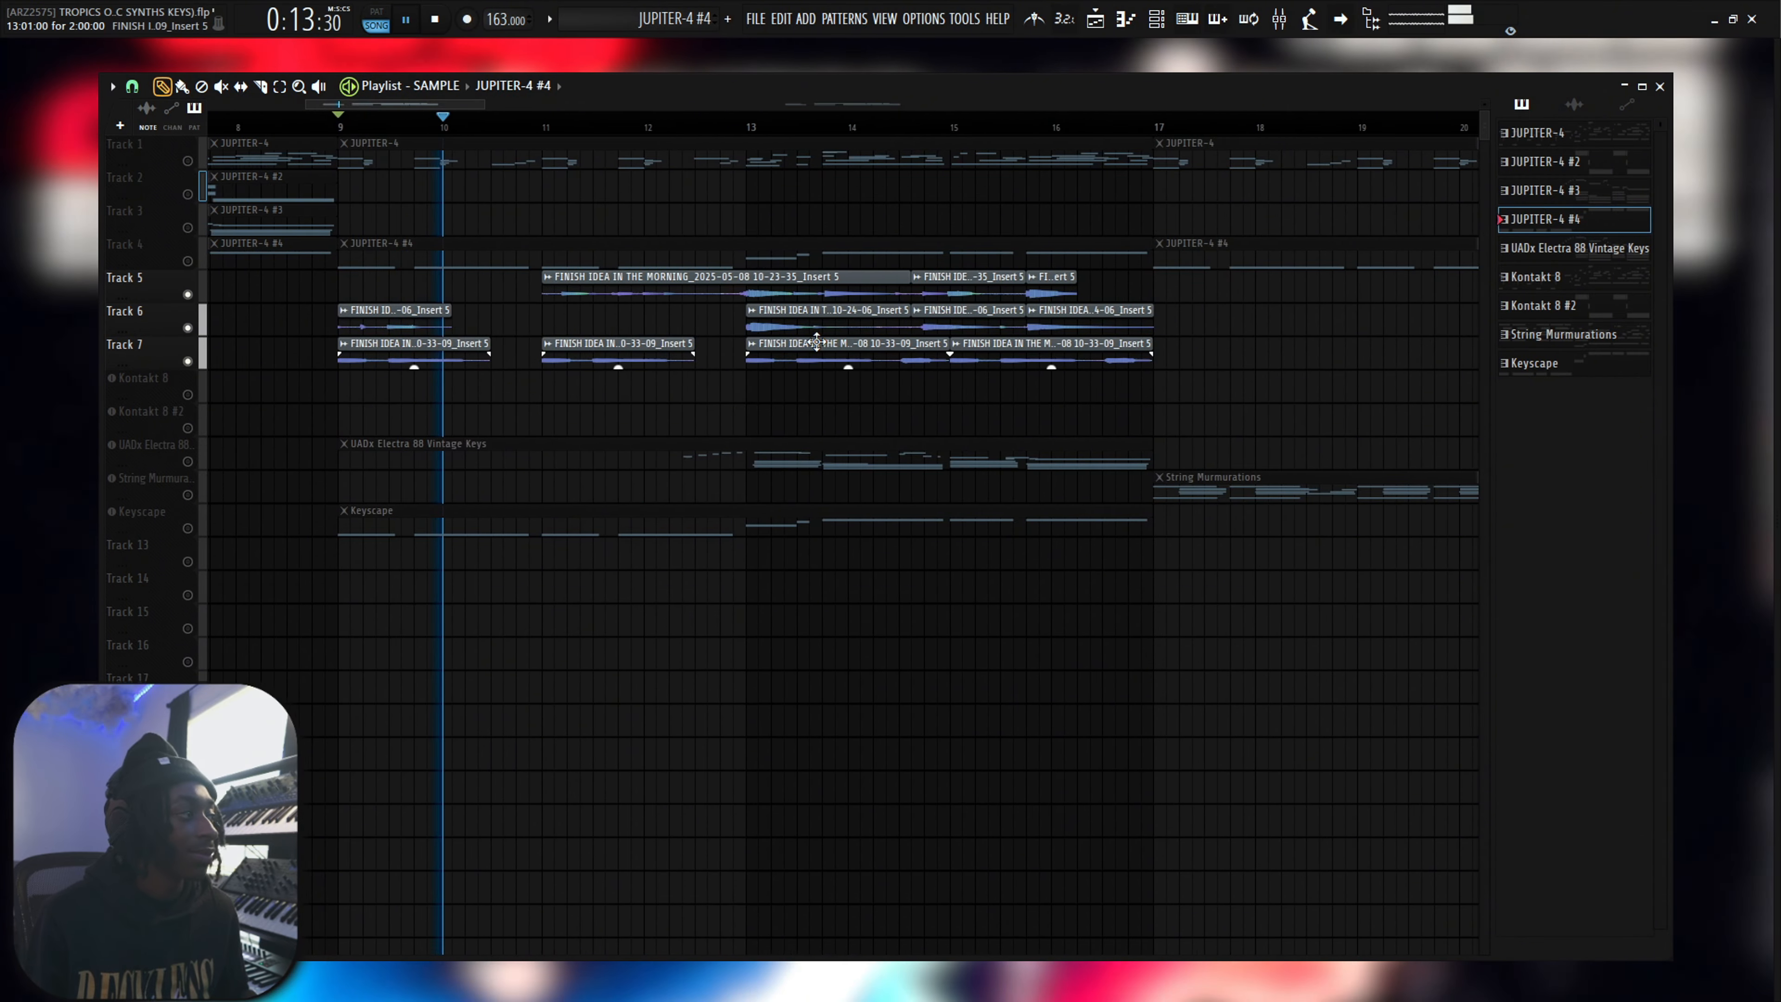
pyautogui.scroll(4, 711, 330)
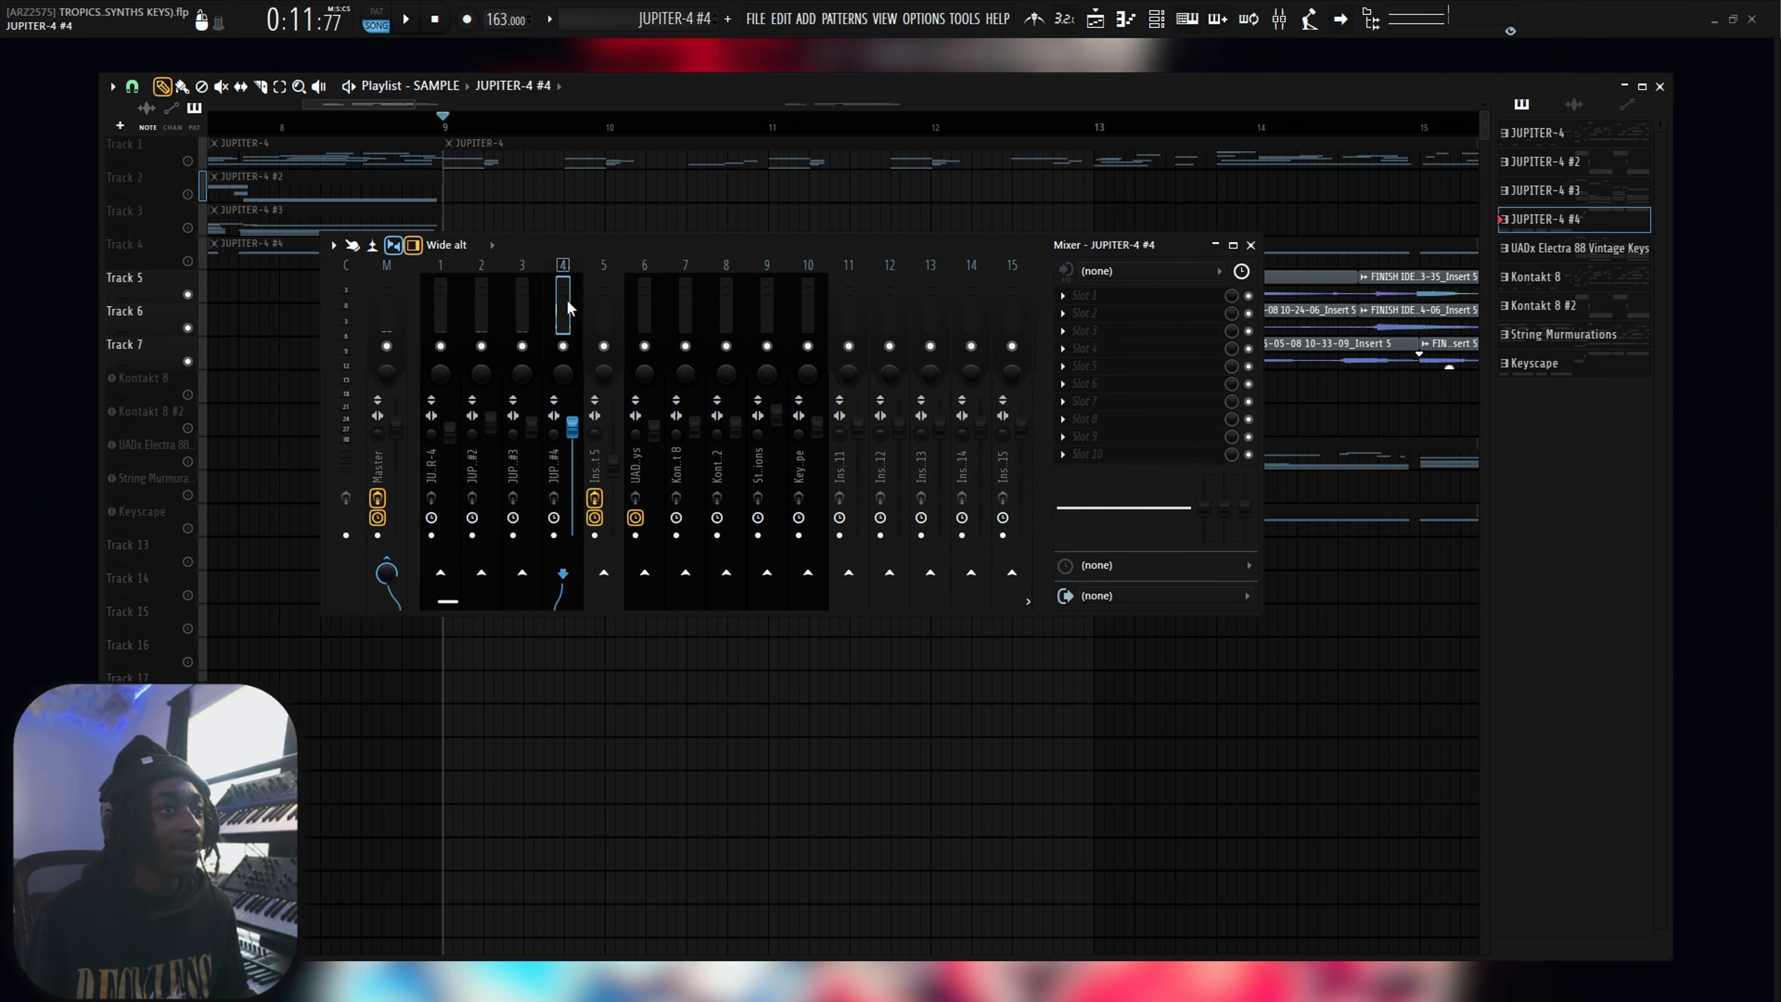
# Open the Archetype Cory Wong plugin on Insert 5 and show its preset list
pyautogui.click(1084, 333)
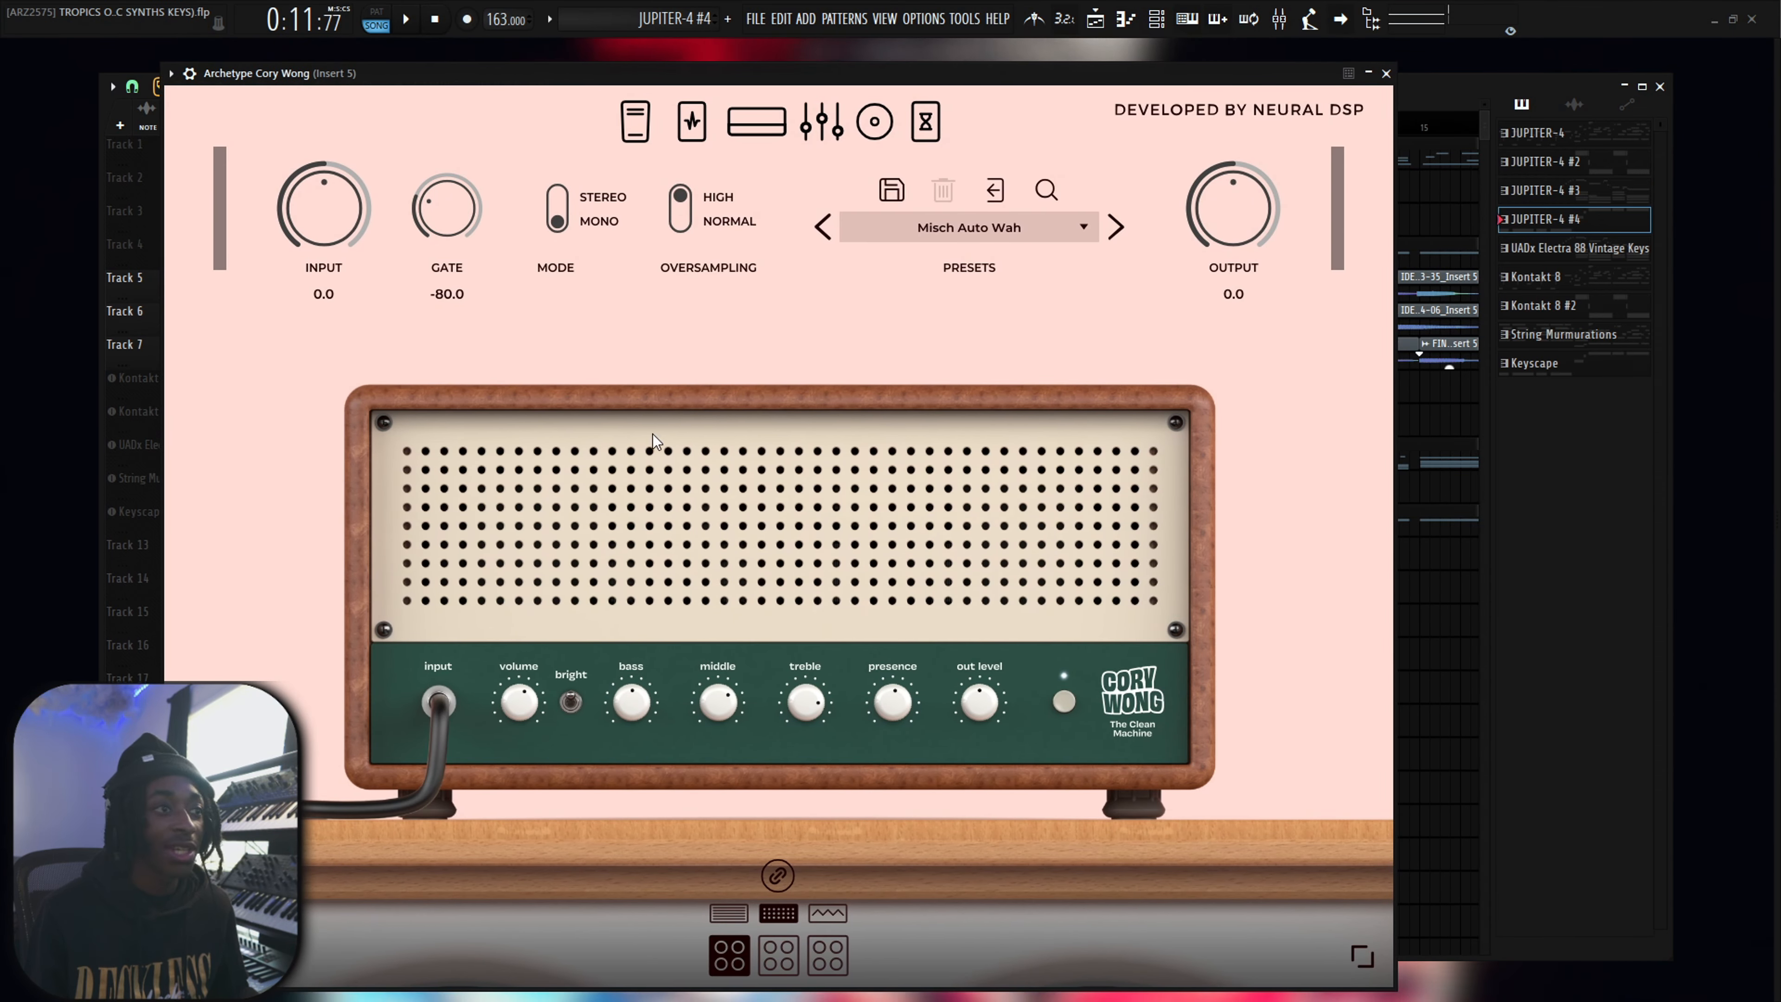
pyautogui.click(959, 231)
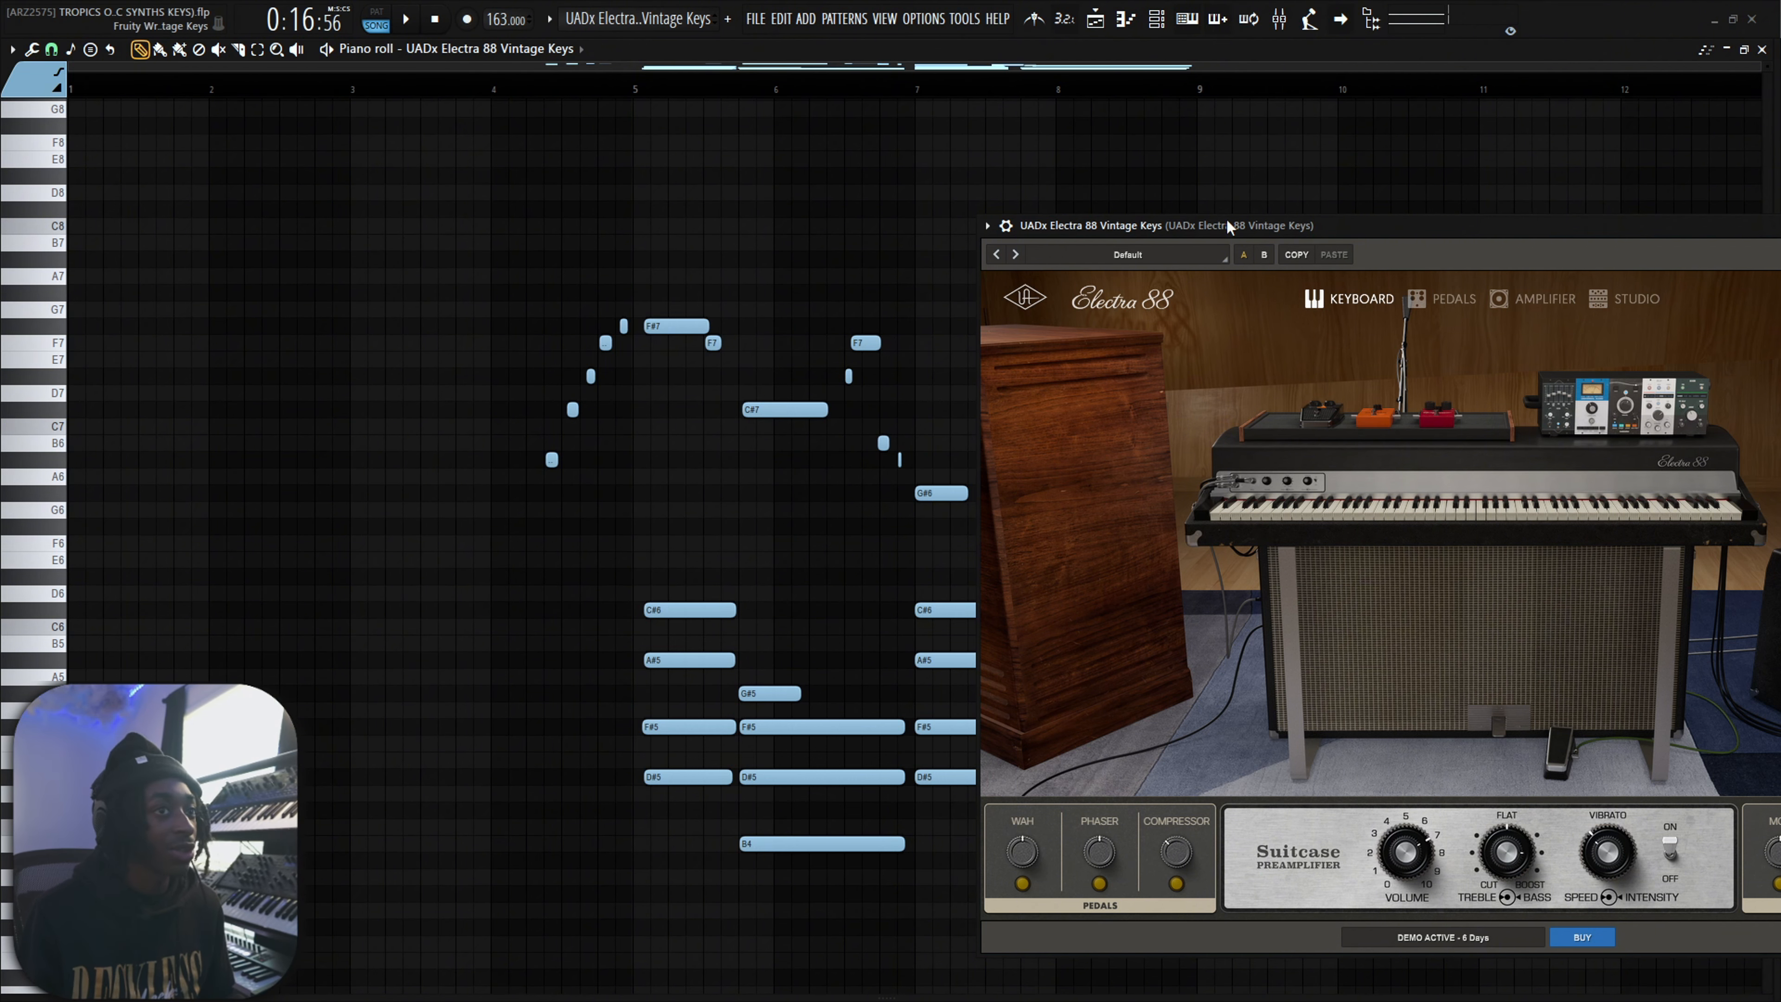
# Close the UADx Electra 88 Vintage Keys window and play its pattern through bar 8 in the piano roll
pyautogui.moveTo(1268, 231); pyautogui.dragTo(502, 183)
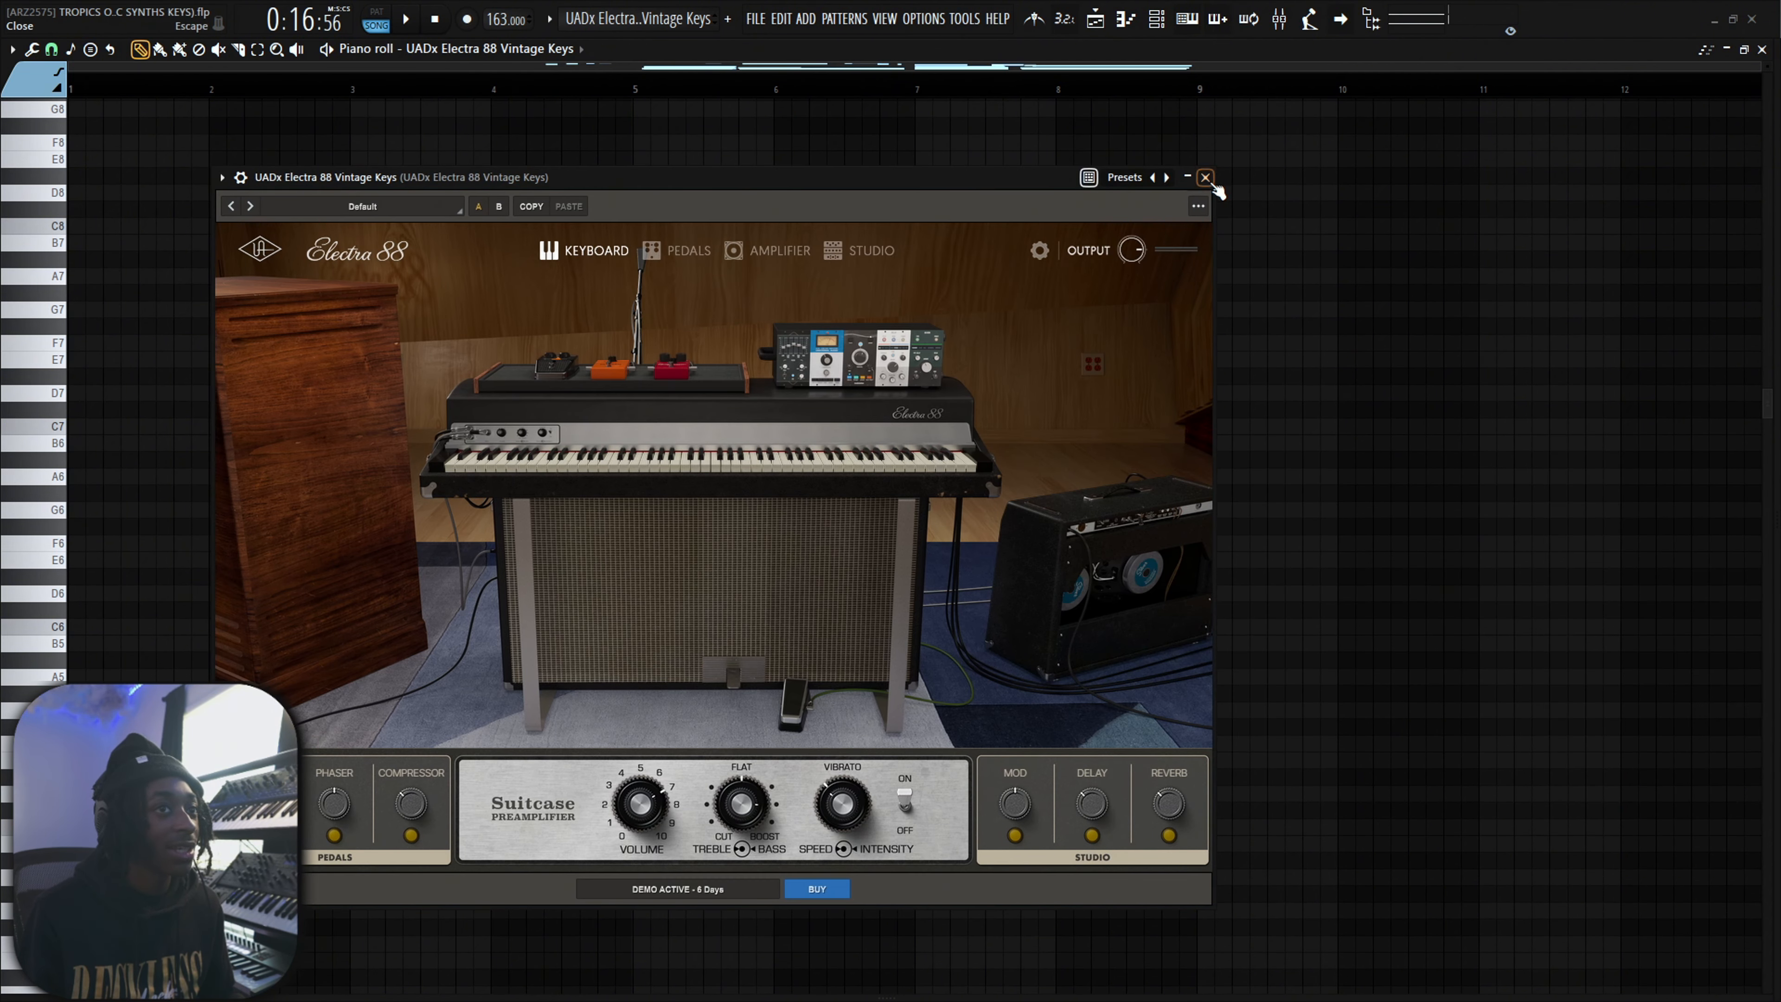
pyautogui.click(1207, 180)
pyautogui.scroll(4, 548, 341)
pyautogui.click(493, 96)
pyautogui.press('space')
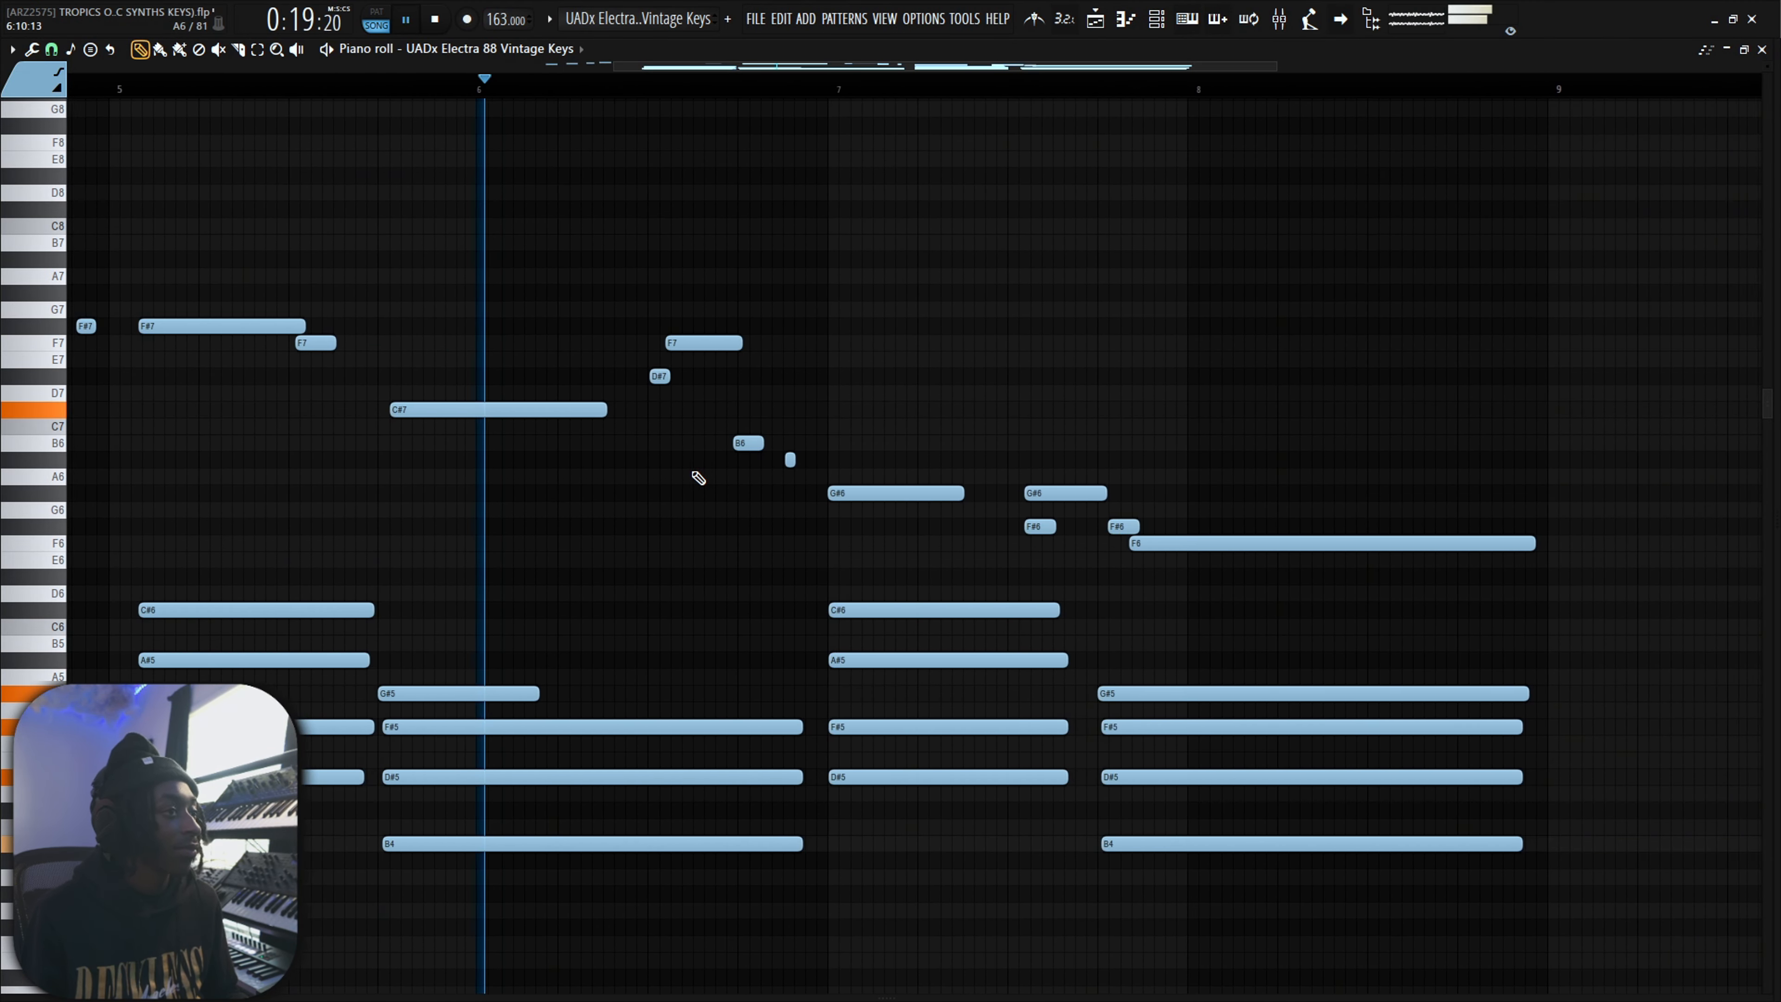
pyautogui.scroll(-3, 585, 513)
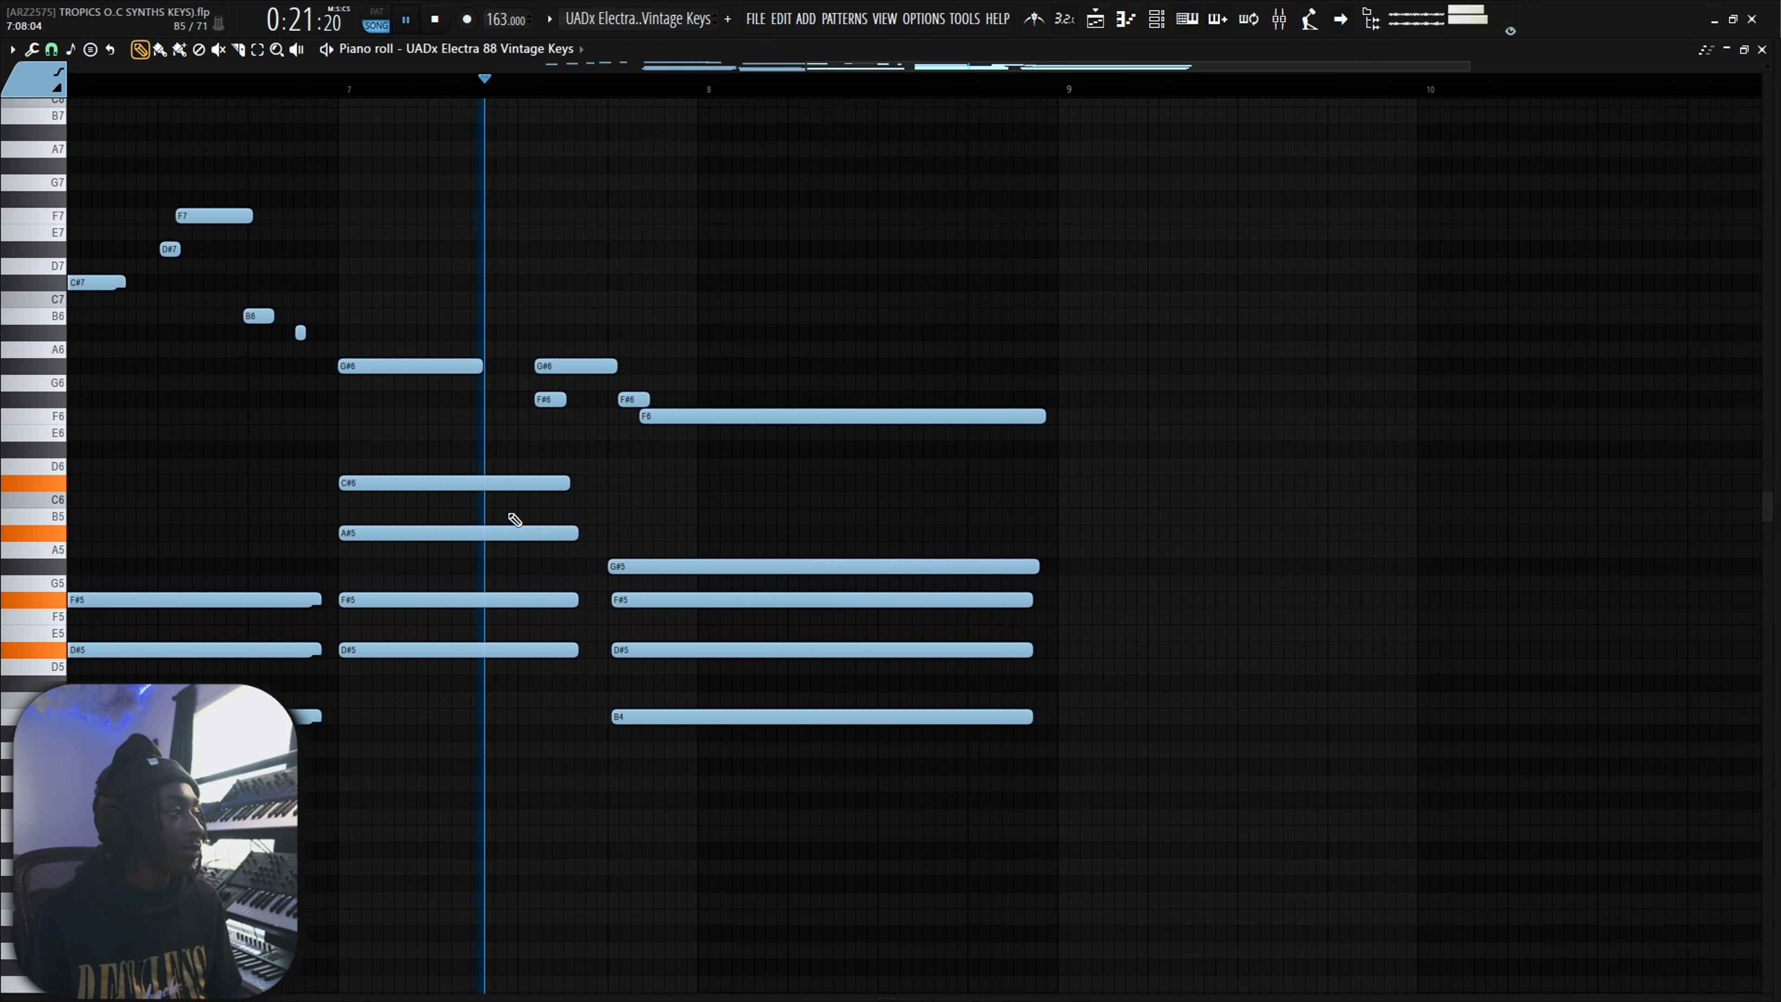
pyautogui.scroll(-1, 512, 518)
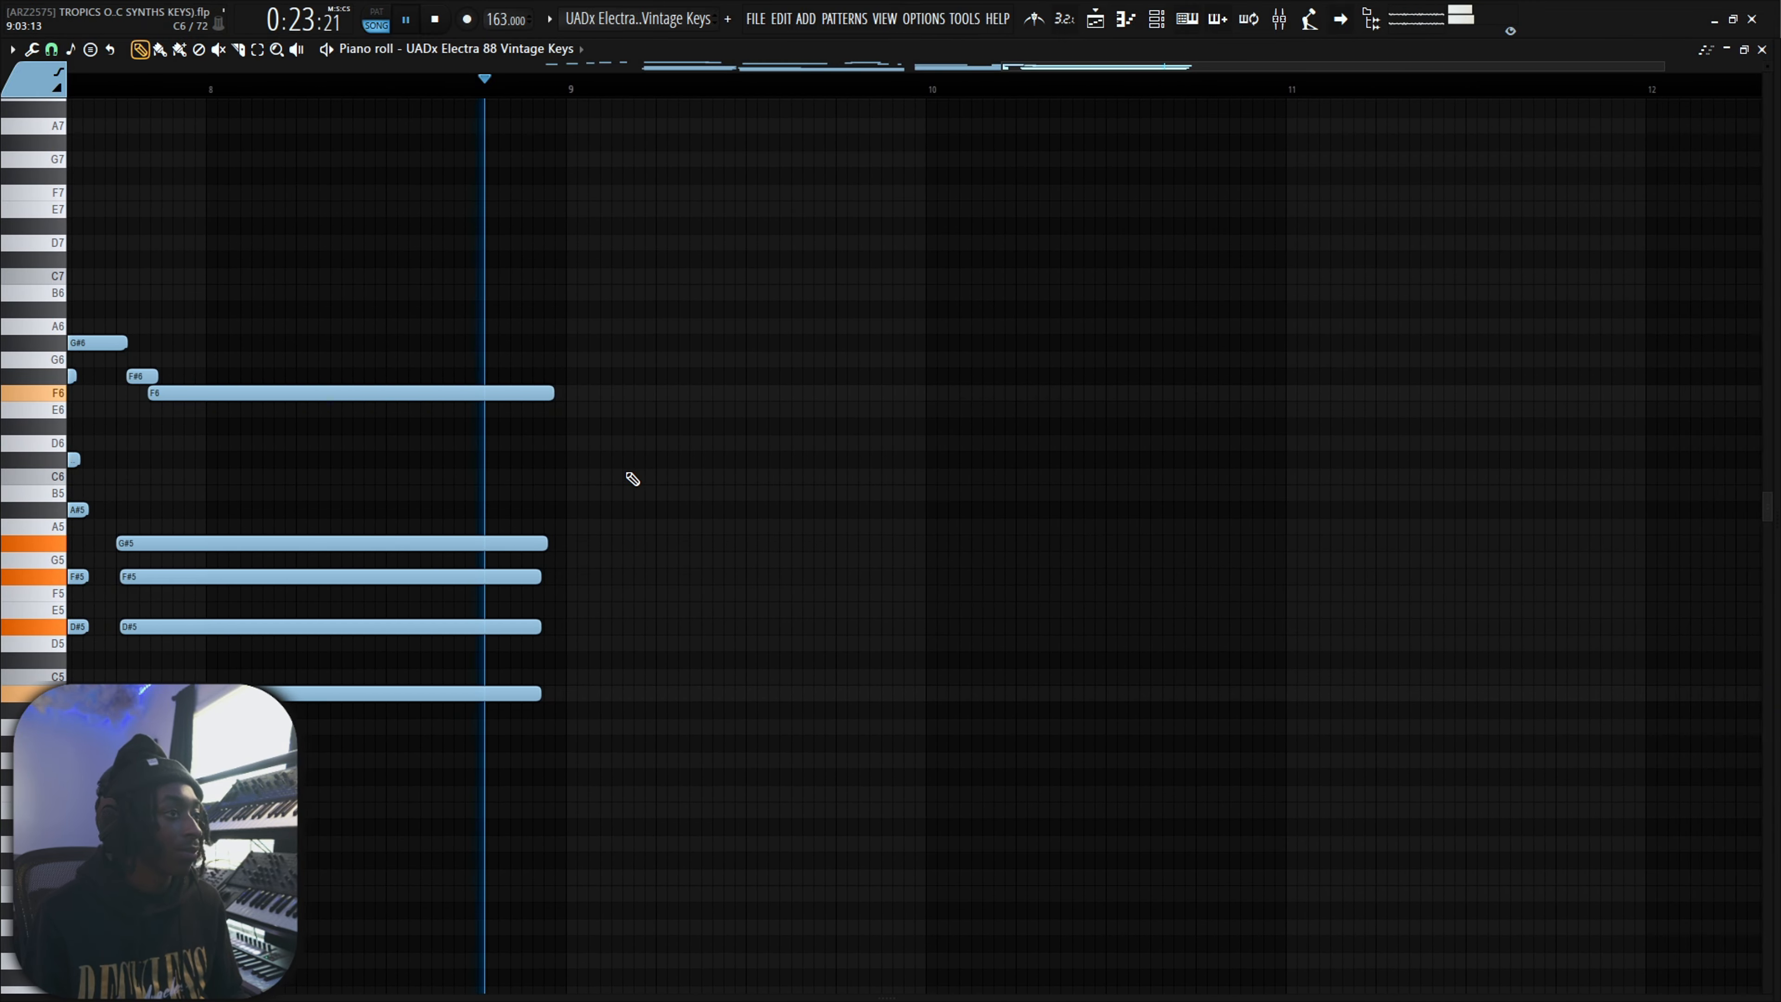
pyautogui.press('space')
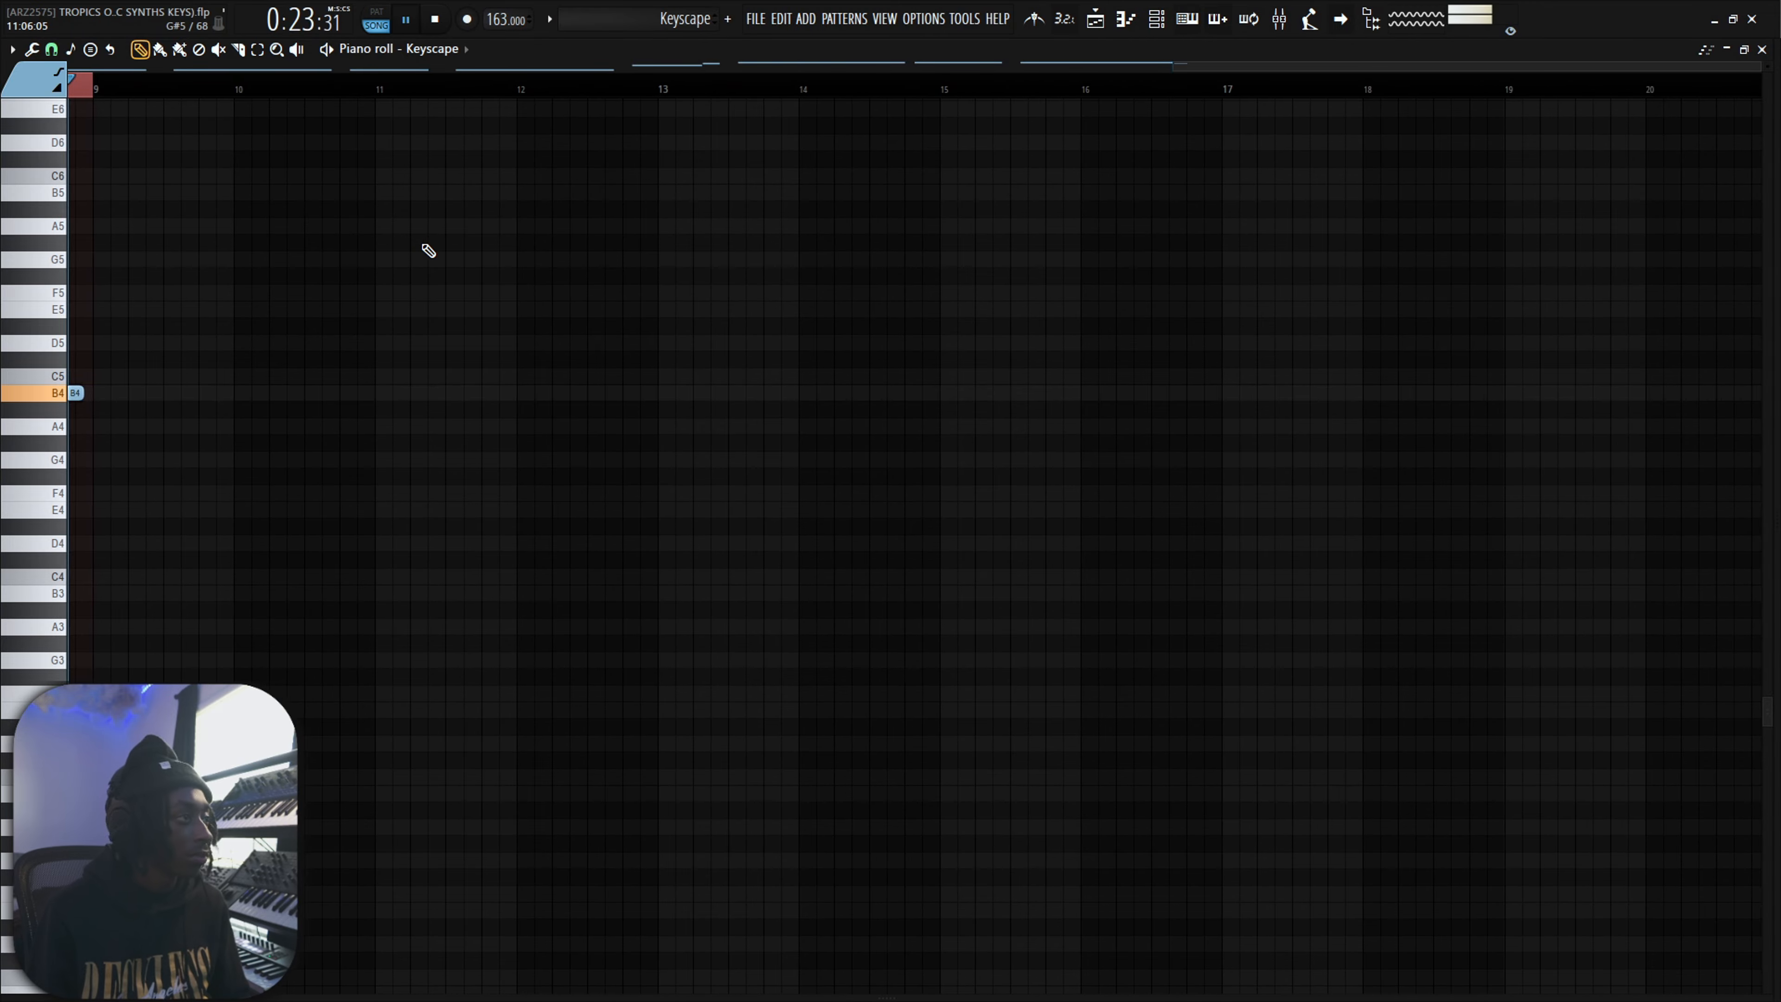
# Stop the Keyscape playback and close the String Murmurations window to reveal its notes in the piano roll
pyautogui.press('space')
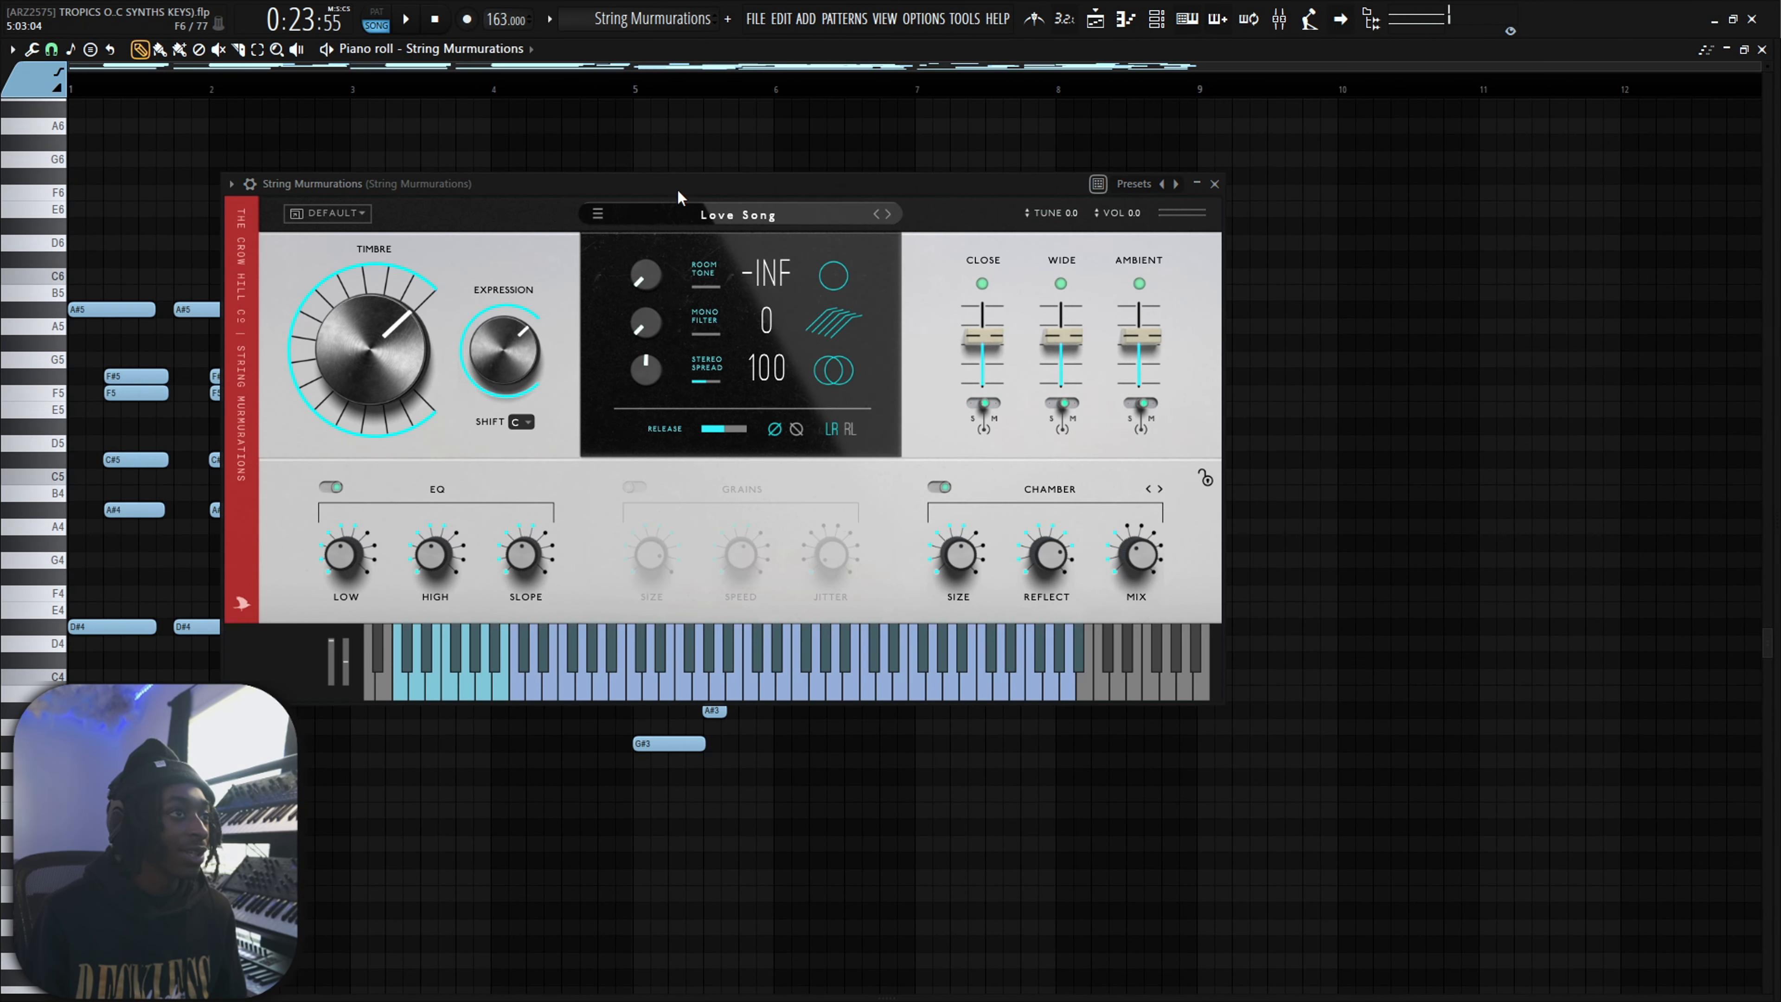
pyautogui.moveTo(678, 194); pyautogui.dragTo(528, 191)
pyautogui.click(1066, 180)
pyautogui.scroll(3, 294, 628)
pyautogui.scroll(-2, 301, 654)
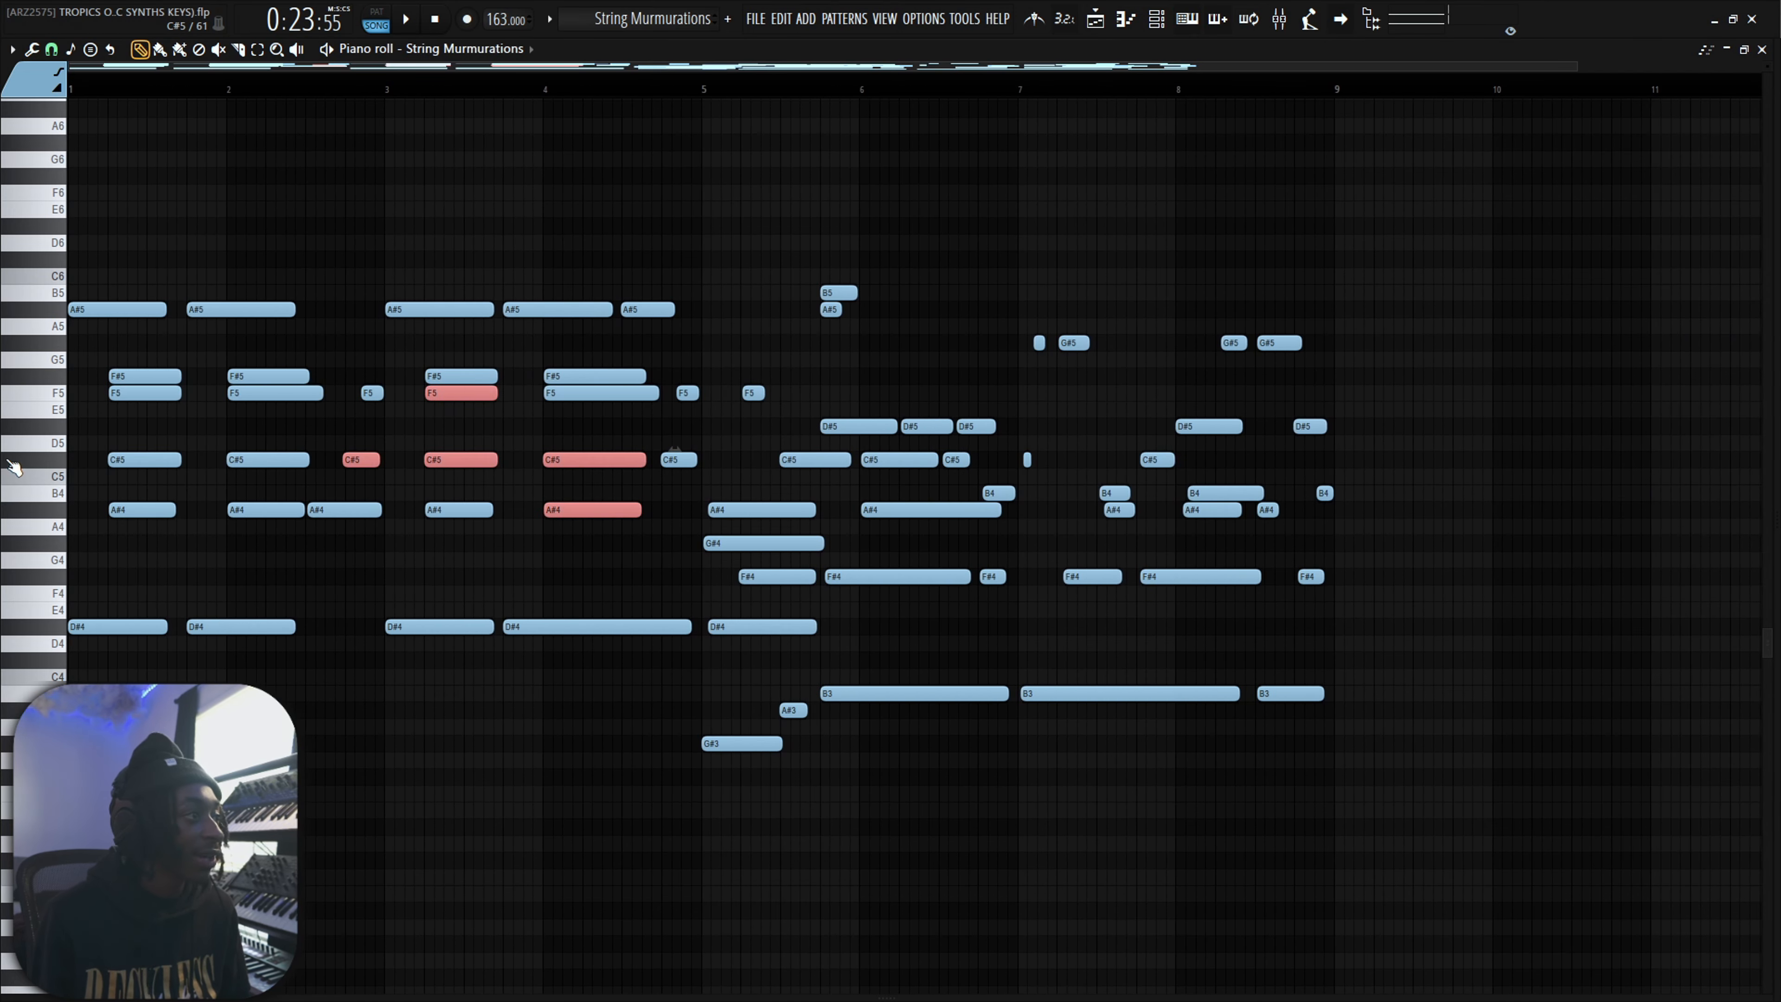
# Select the F#5 and F5 notes of the String Murmurations chord in bar 1, then those in bar 2
pyautogui.scroll(3, 151, 470)
pyautogui.moveTo(211, 413); pyautogui.dragTo(253, 358)
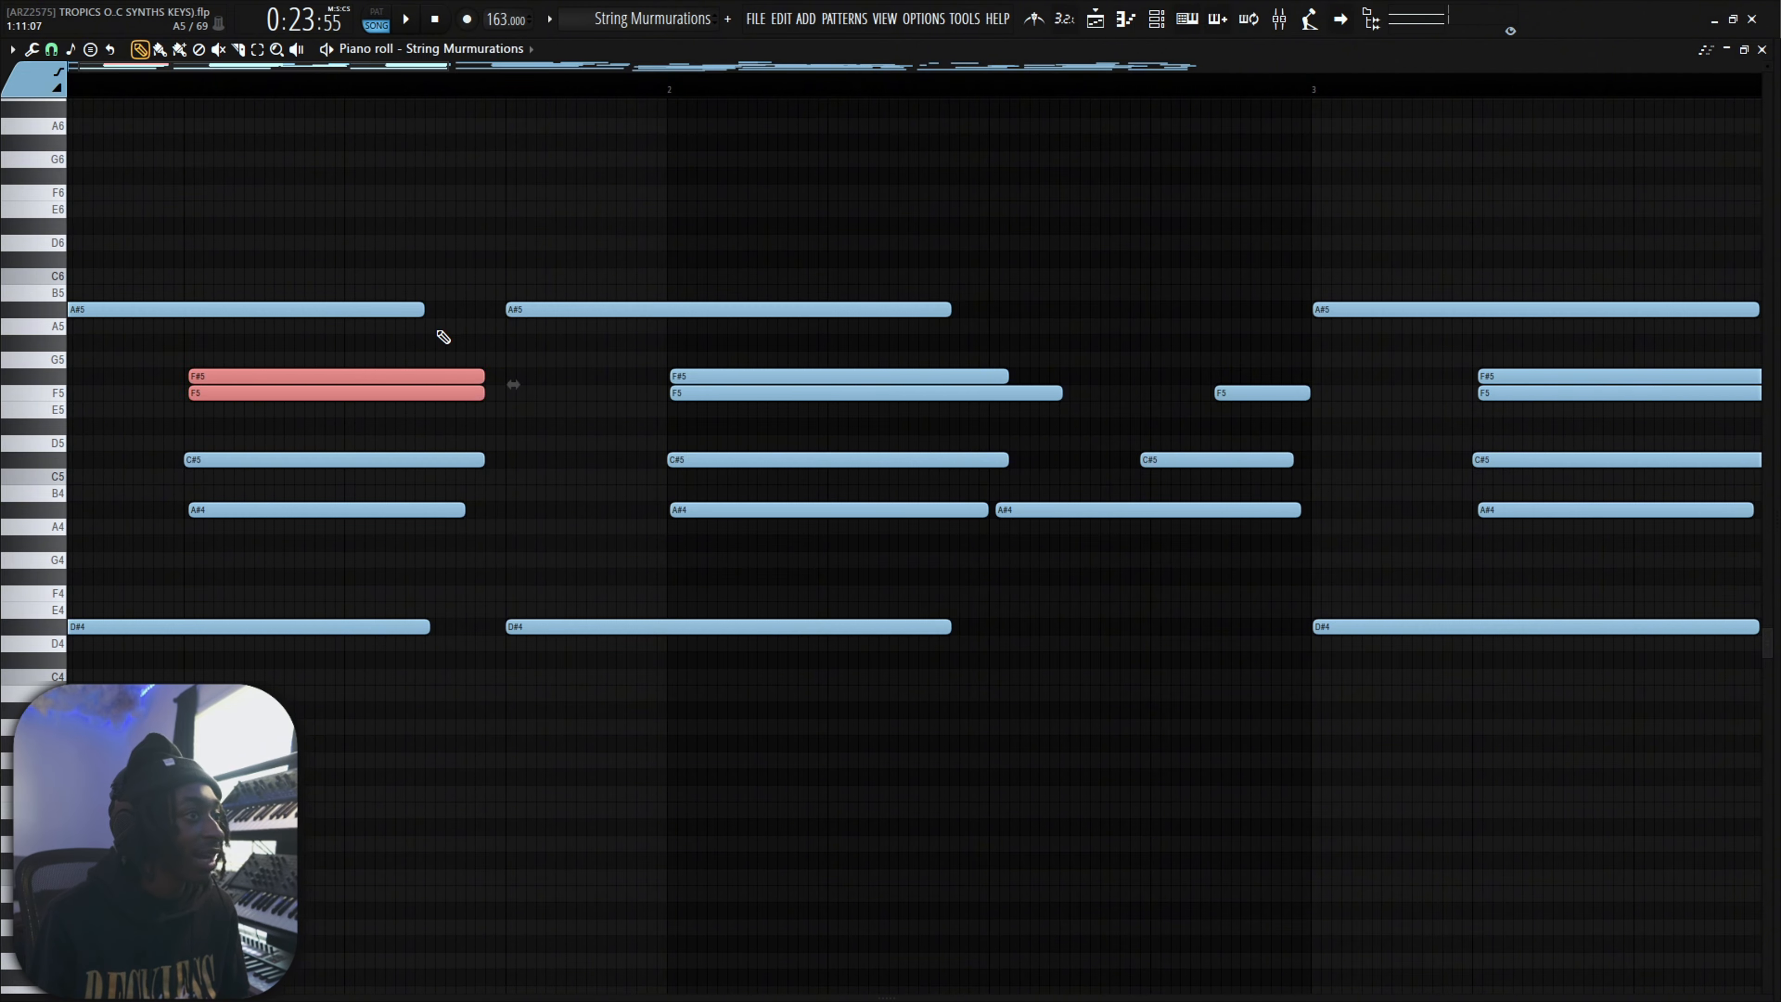
pyautogui.scroll(-3, 432, 344)
pyautogui.moveTo(408, 405); pyautogui.dragTo(449, 372)
pyautogui.scroll(-3, 589, 415)
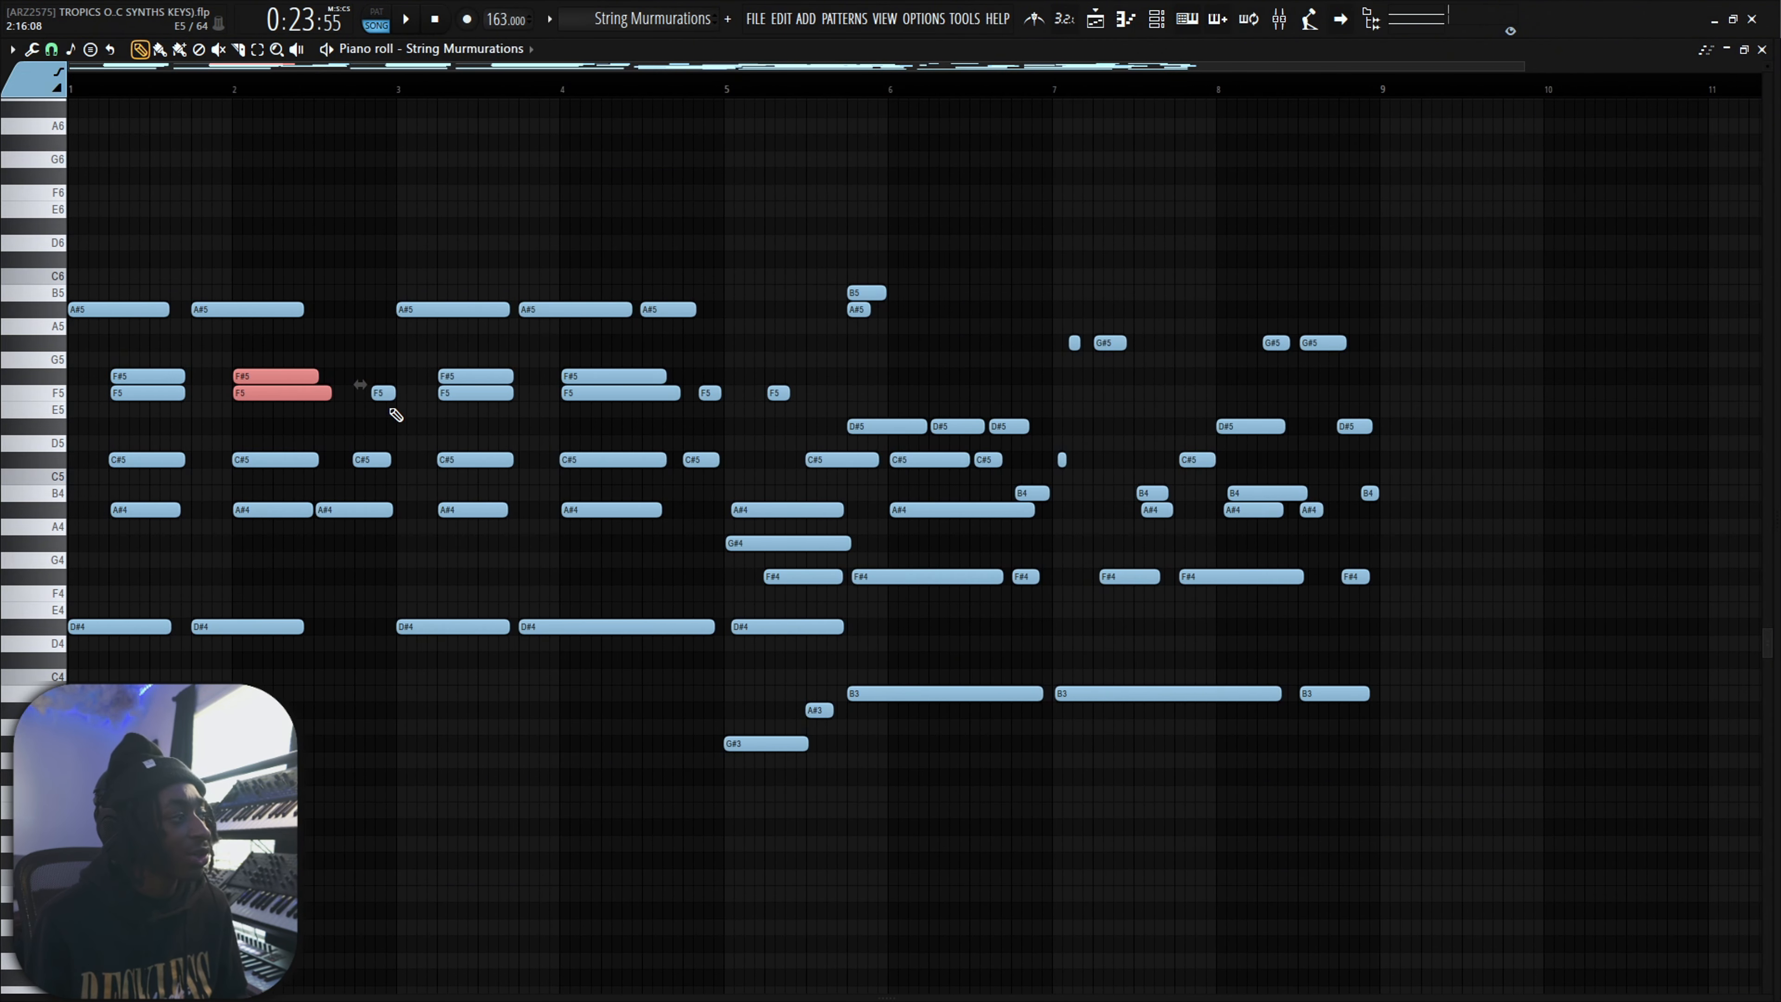
pyautogui.scroll(-2, 772, 427)
pyautogui.scroll(2, 215, 376)
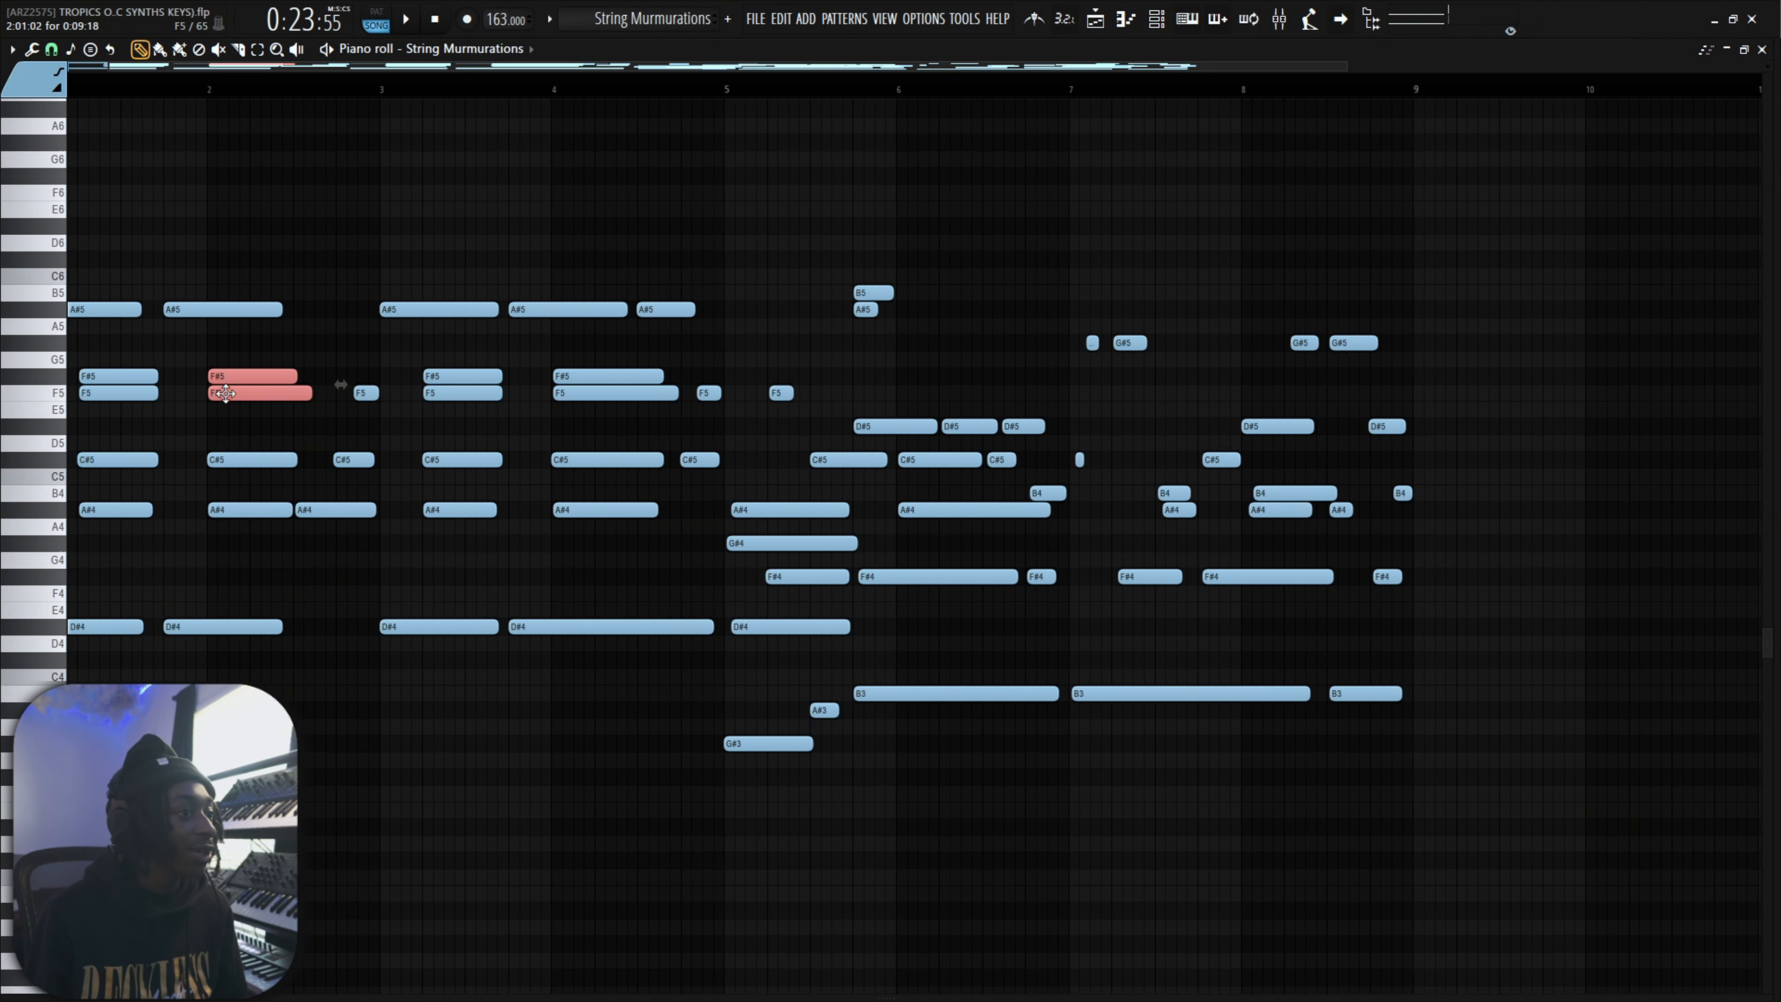
# Follow the String Murmurations notes in the piano roll while bars 1 to 8 play
pyautogui.scroll(-2, 713, 748)
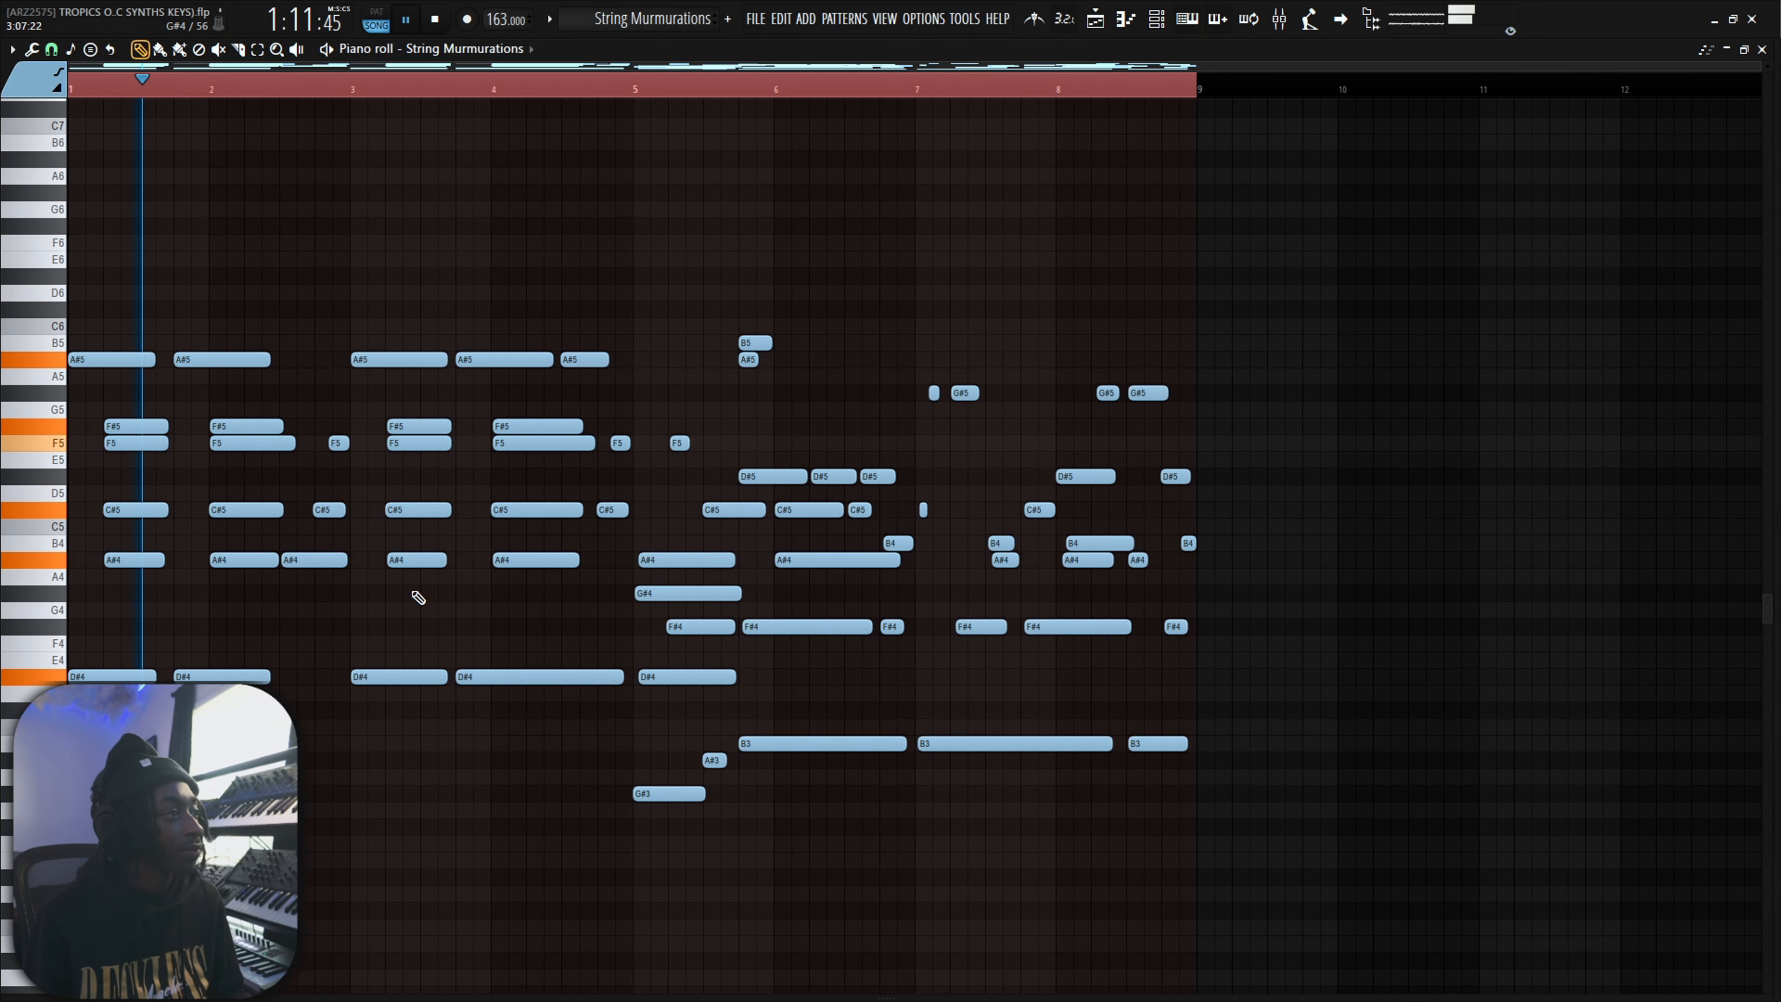
pyautogui.scroll(-1, 323, 763)
pyautogui.keyDown('ctrl'); pyautogui.scroll(2, 237, 334); pyautogui.keyUp('ctrl')
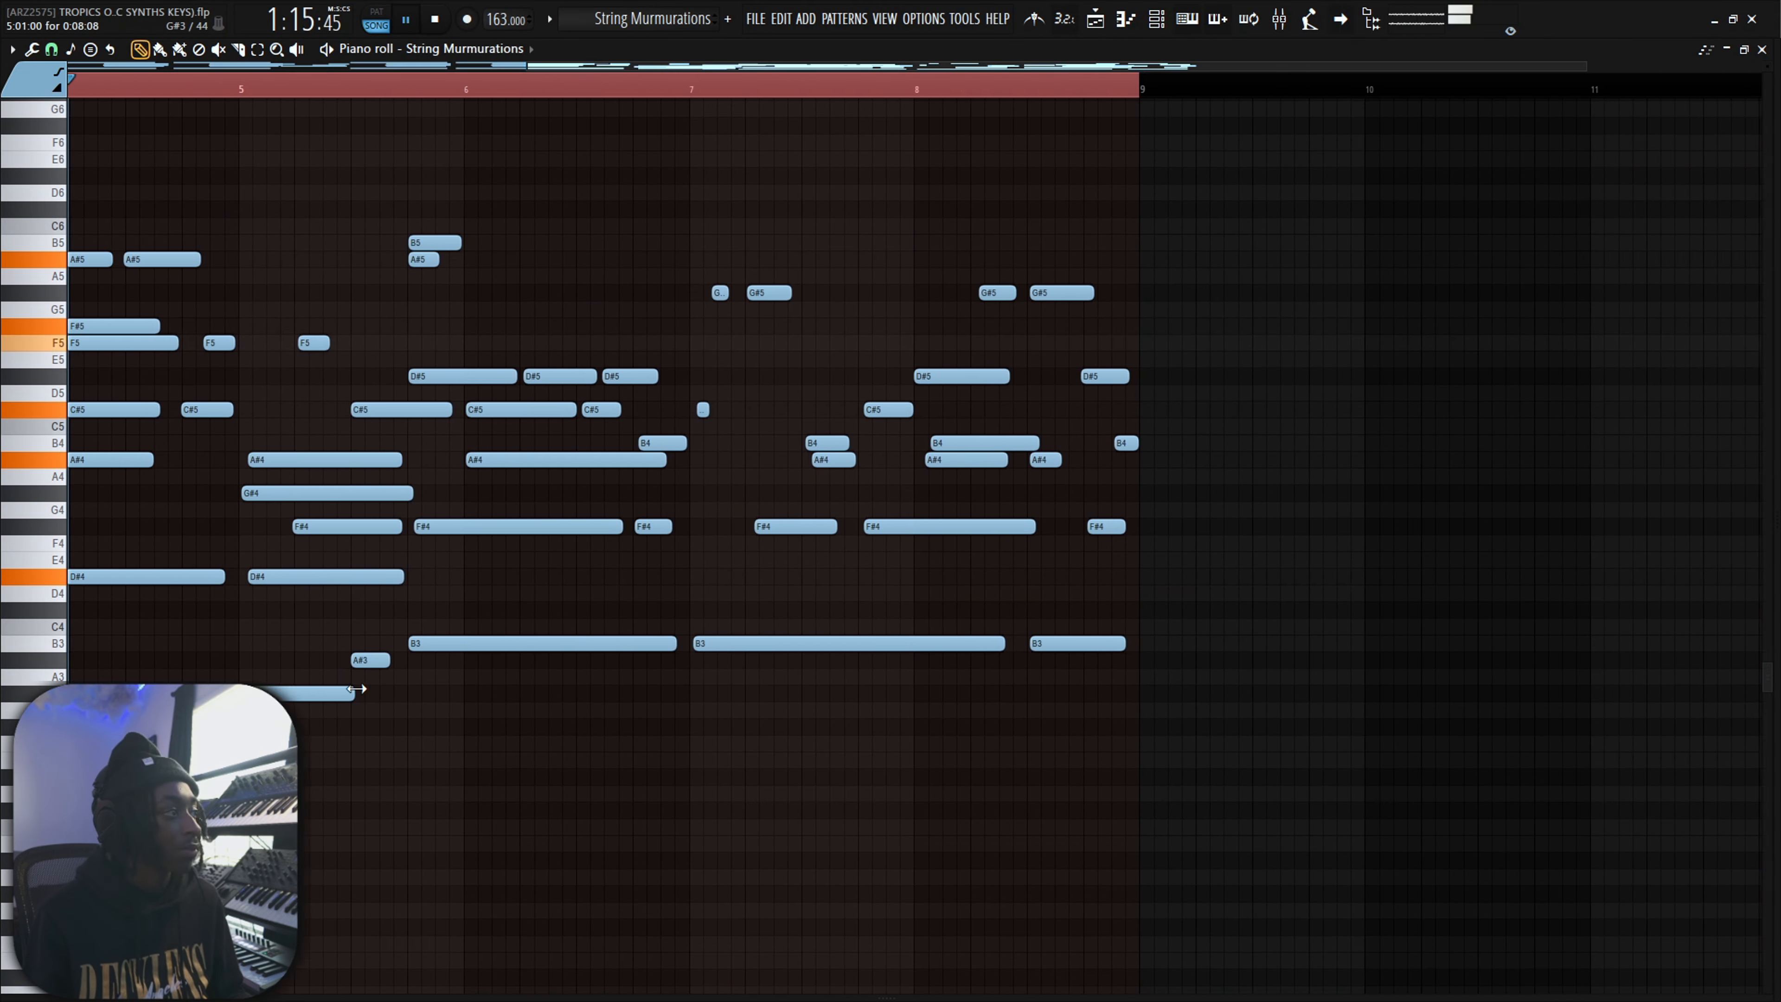
pyautogui.scroll(-1, 362, 693)
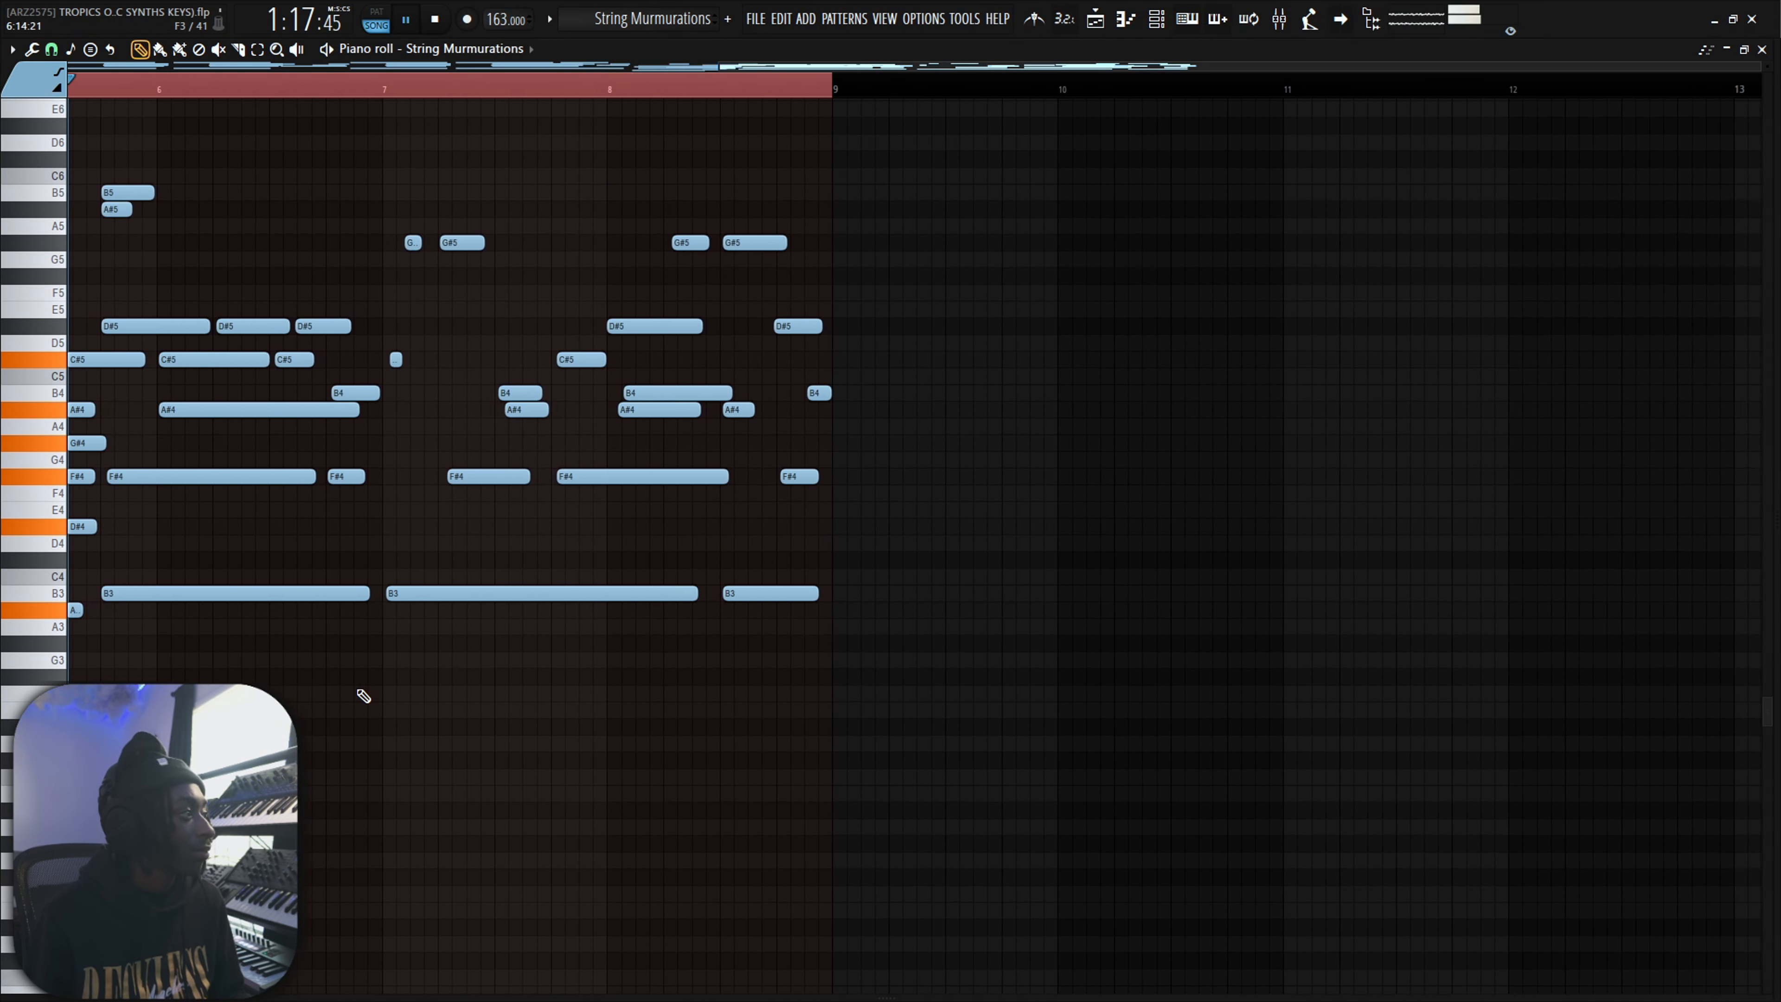